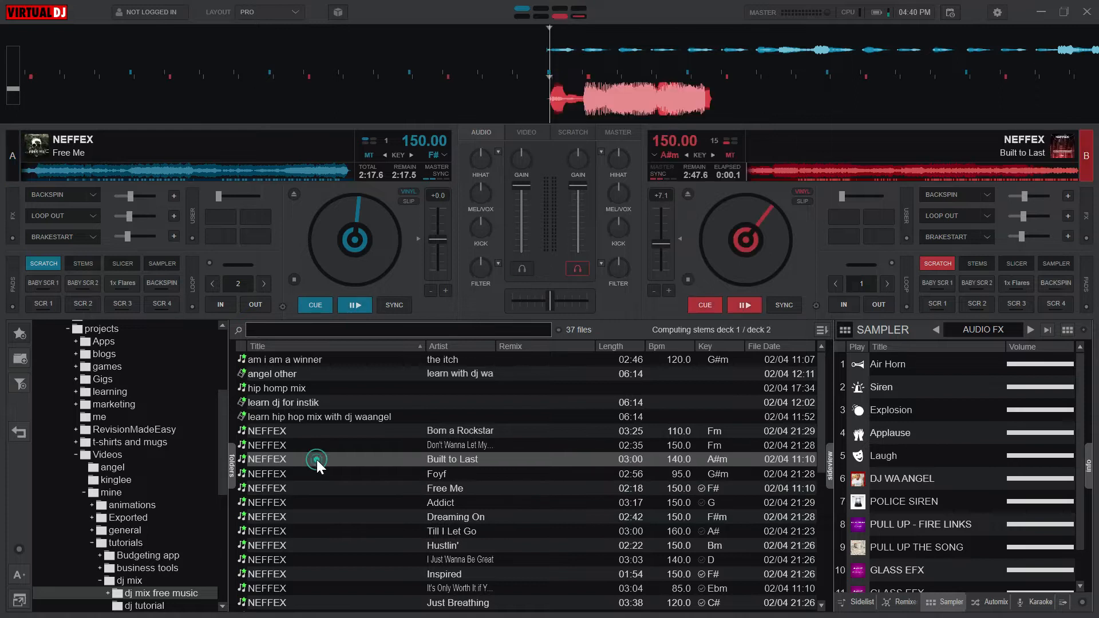
Load the track Built to Last onto deck B and start playing Free Me on deck A
drag(317, 460, 797, 181)
click(358, 305)
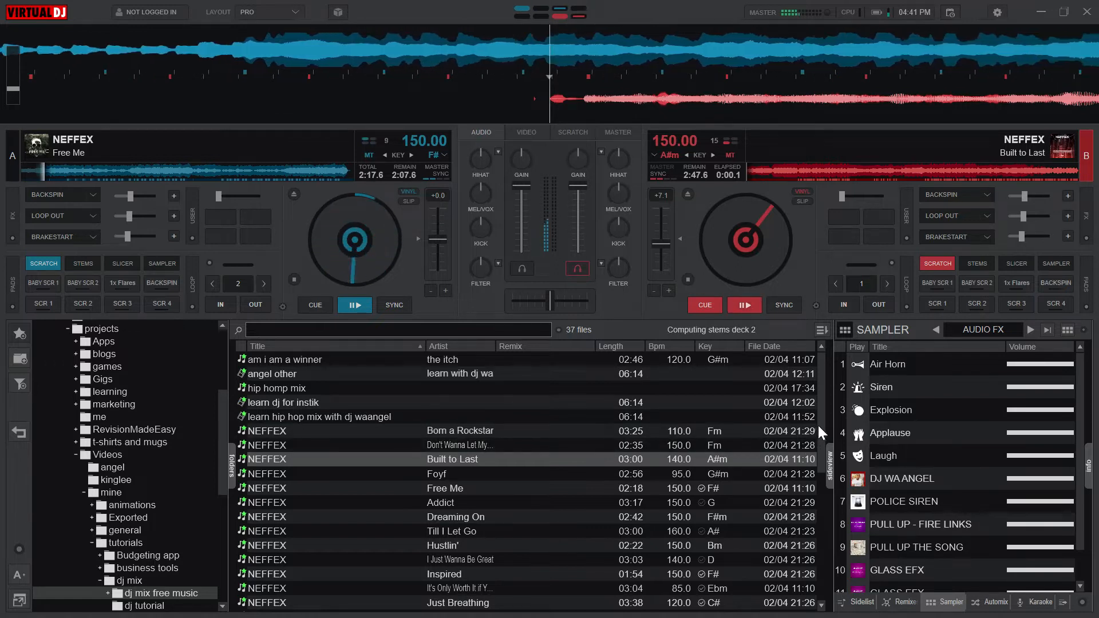
Raise the pitch of Free Me on deck A to +4.5 for a tempo of 156.70 BPM
scroll(818, 426, down, 2)
drag(822, 445, 837, 527)
drag(432, 239, 435, 243)
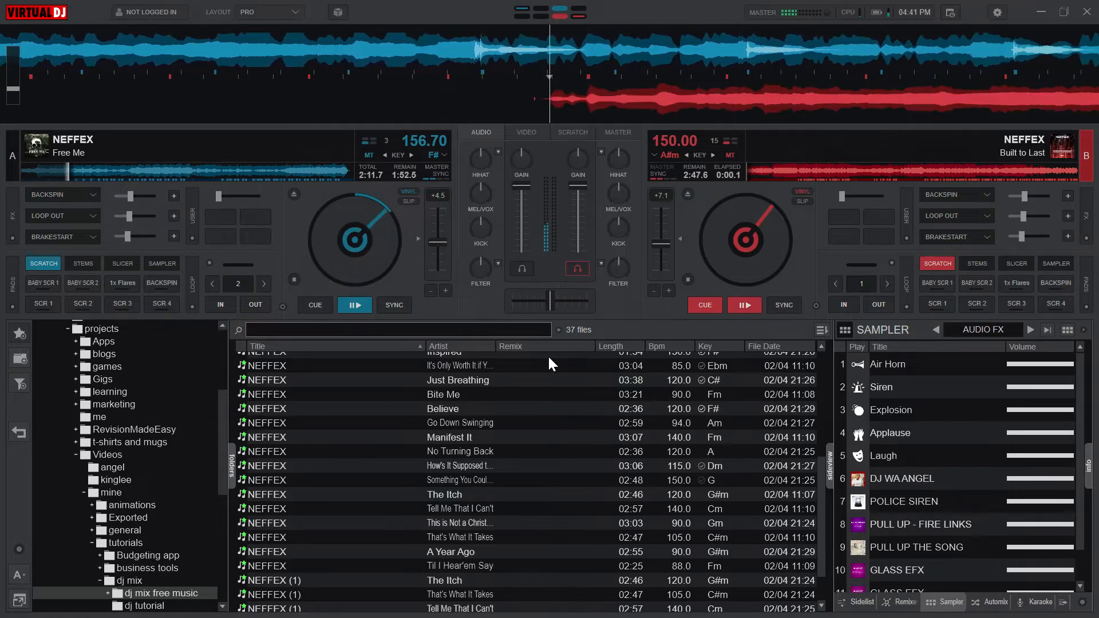
Load the track Bite Me onto deck B and sync its tempo to deck A
click(451, 393)
drag(451, 393, 790, 154)
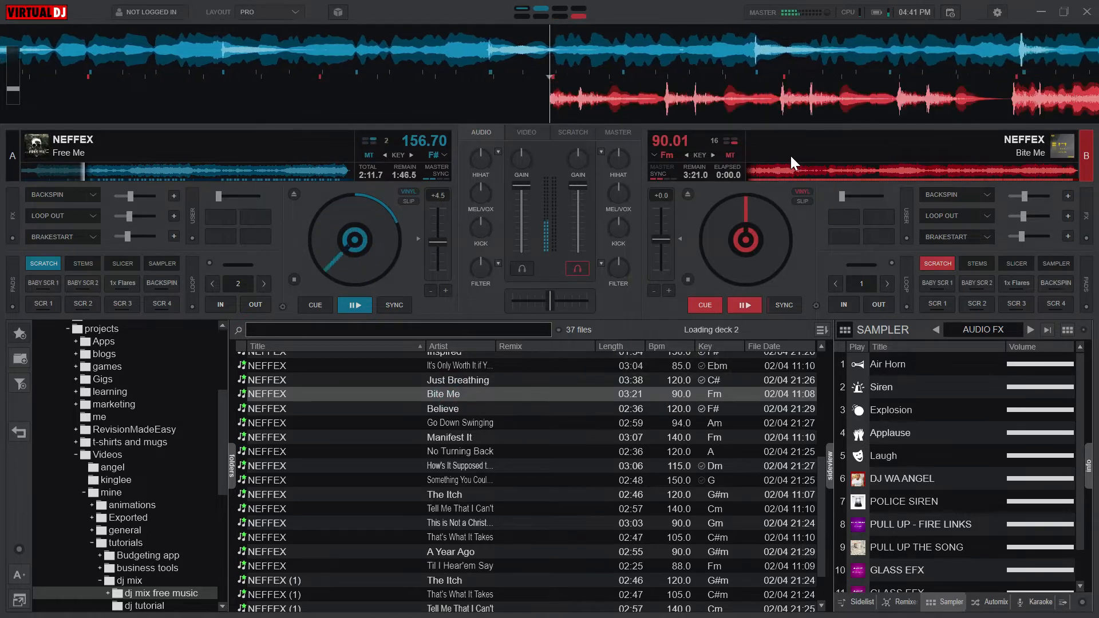
click(791, 303)
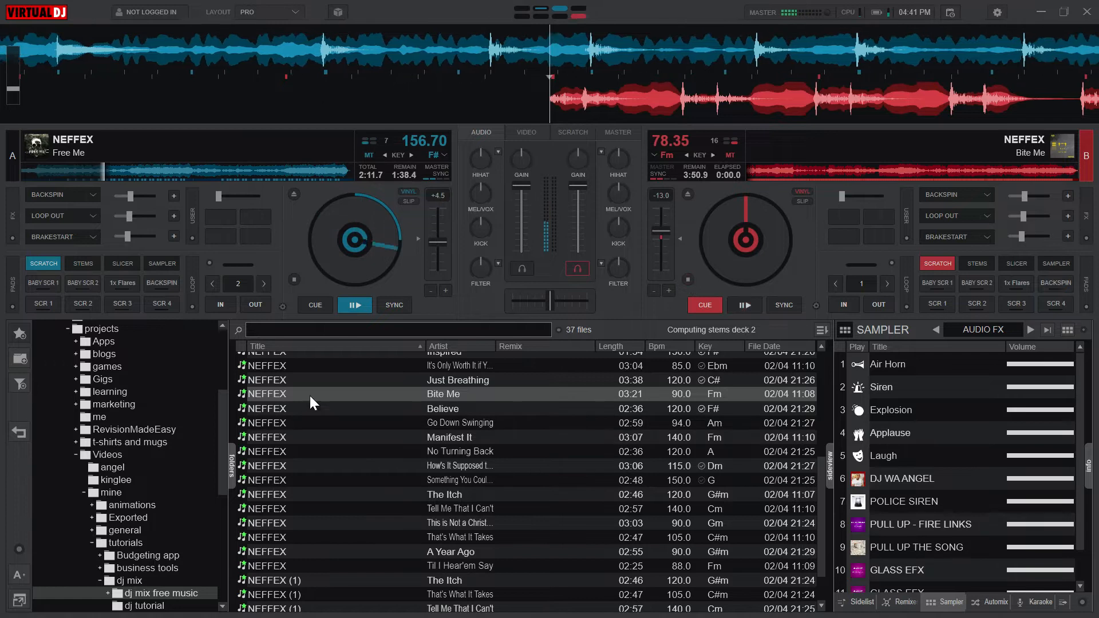
Try Just Breathing on deck B and return to Bite Me
drag(323, 381, 842, 180)
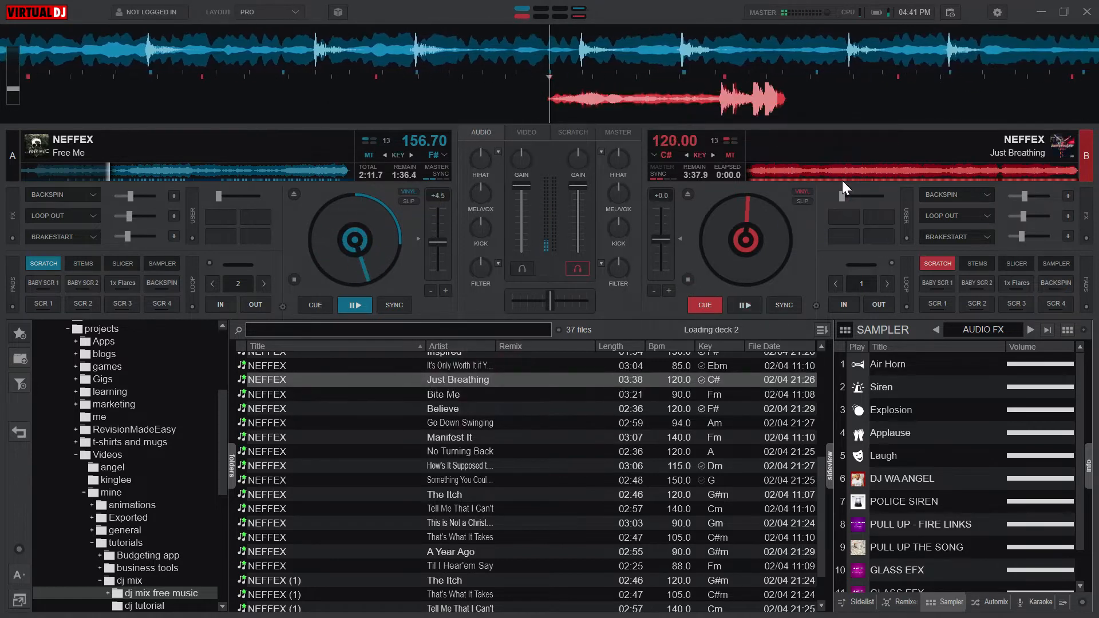
click(388, 396)
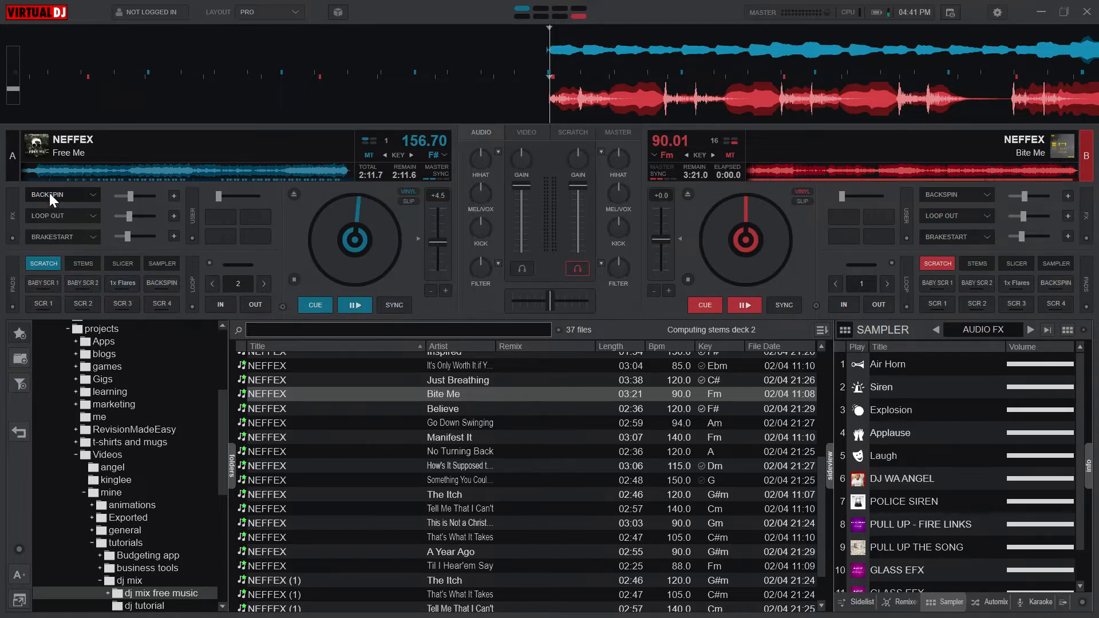
Play Free Me on deck A and end it with the Backspin effect
click(349, 303)
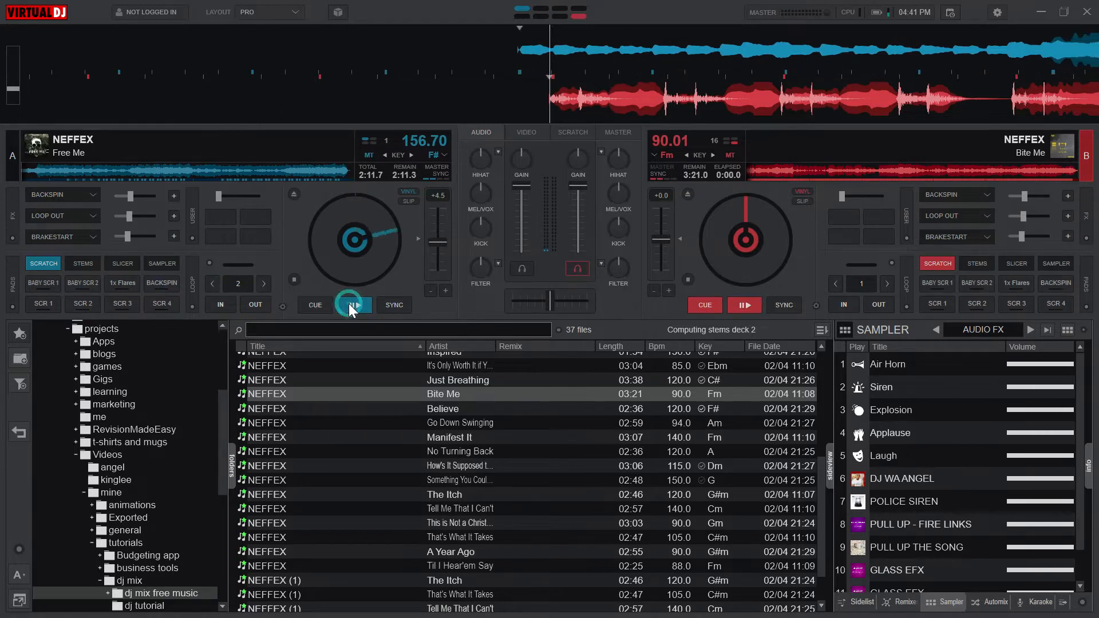
click(46, 195)
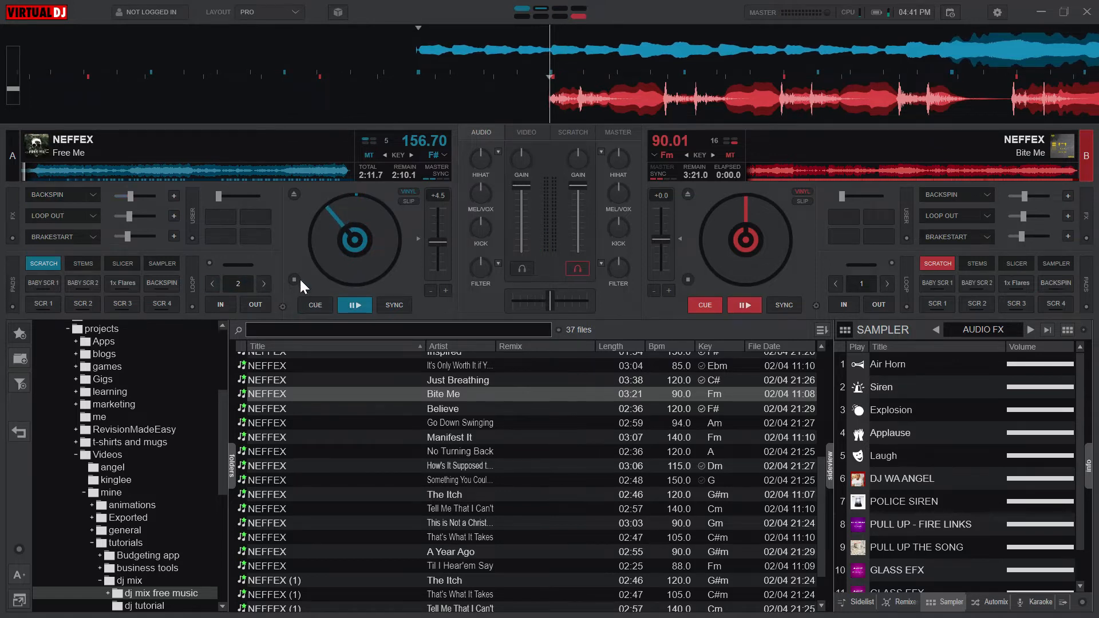
Play deck A again, apply the Loop Out effect to it, and stop the track back at its start
click(344, 305)
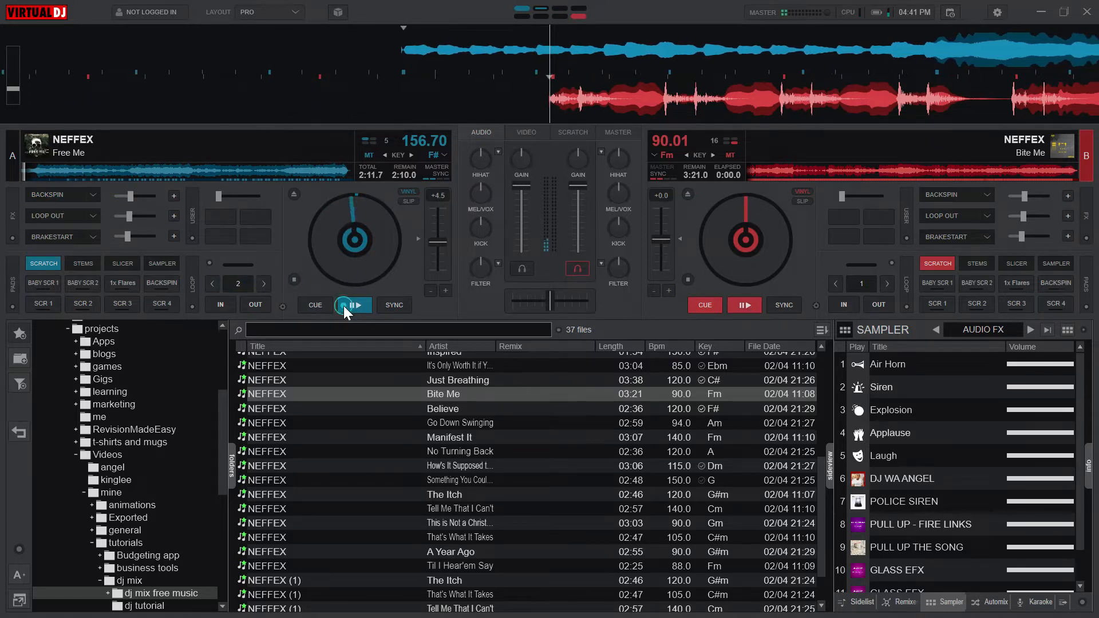
click(51, 214)
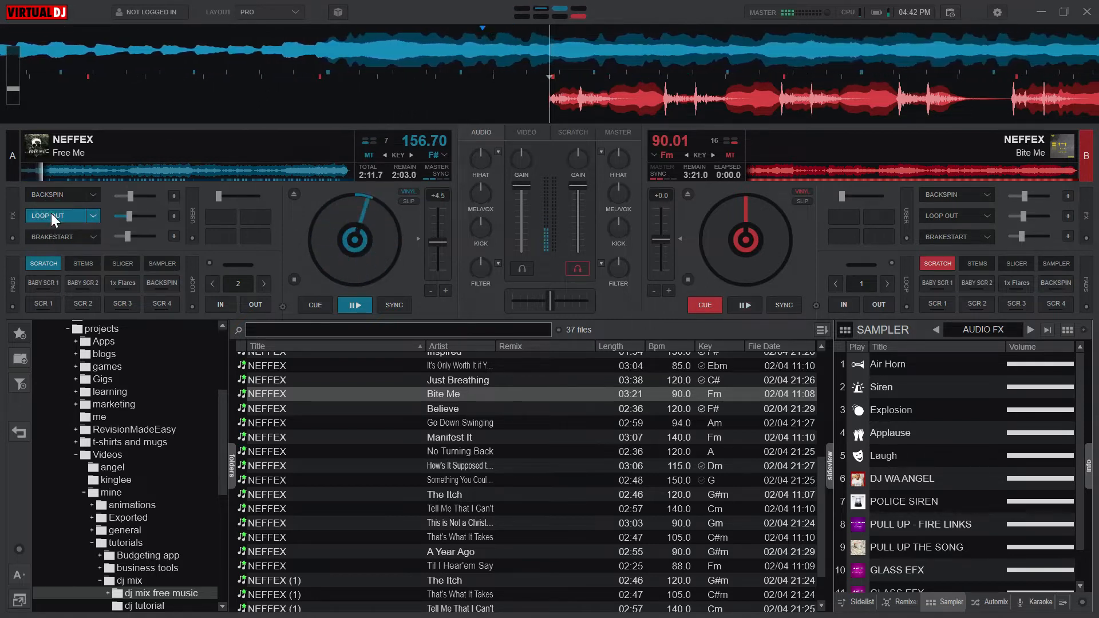
click(294, 281)
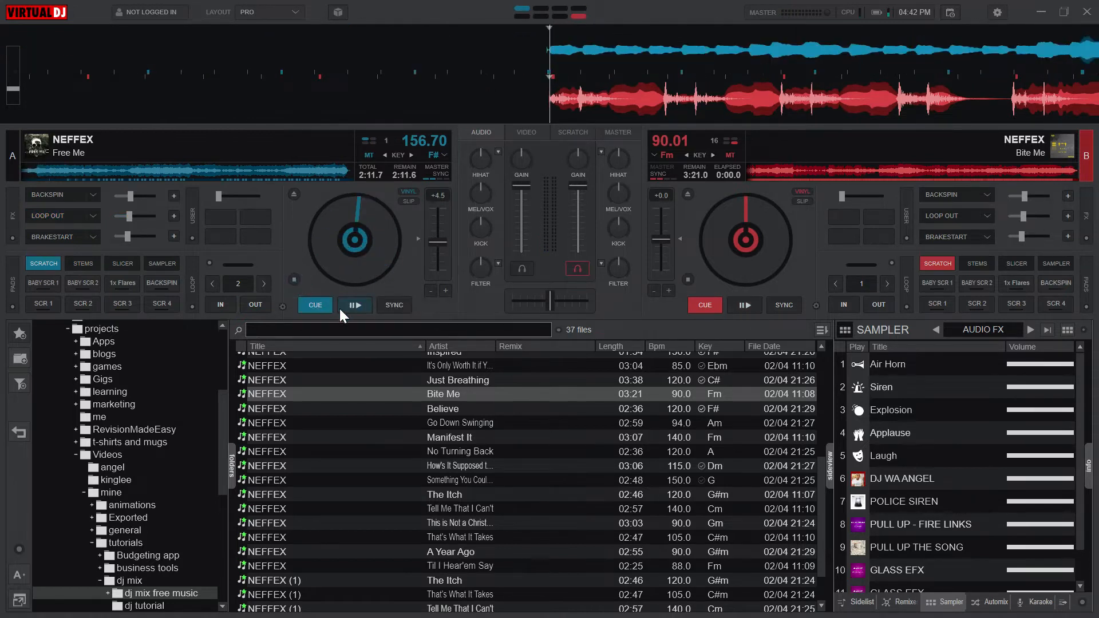
Play deck A, apply the Brakestart effect to it, and stop the track back at its start
click(347, 306)
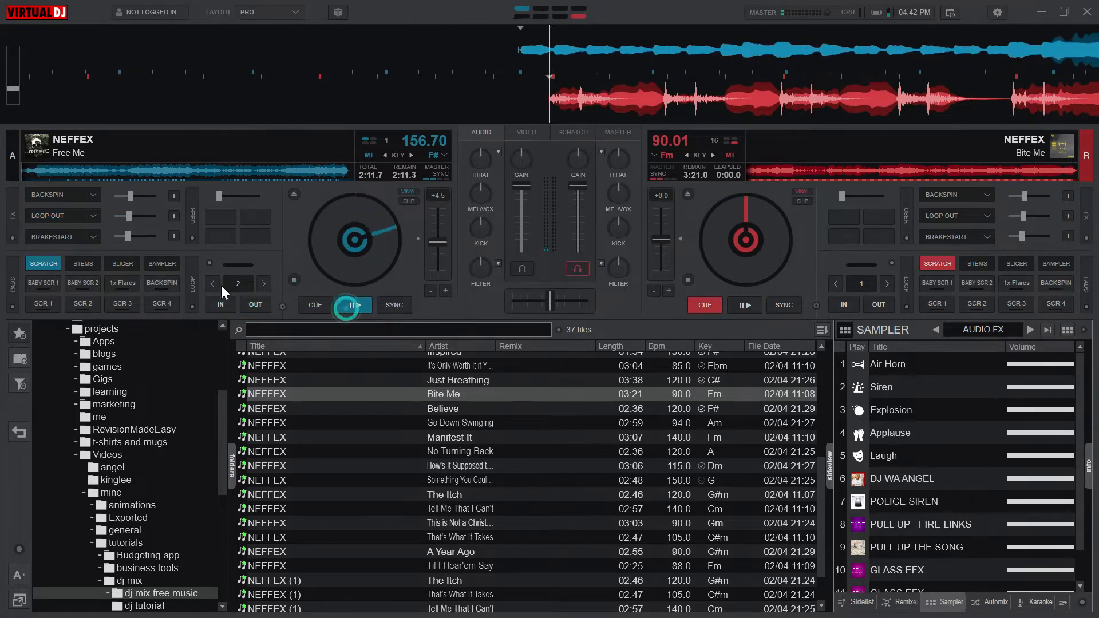
click(67, 240)
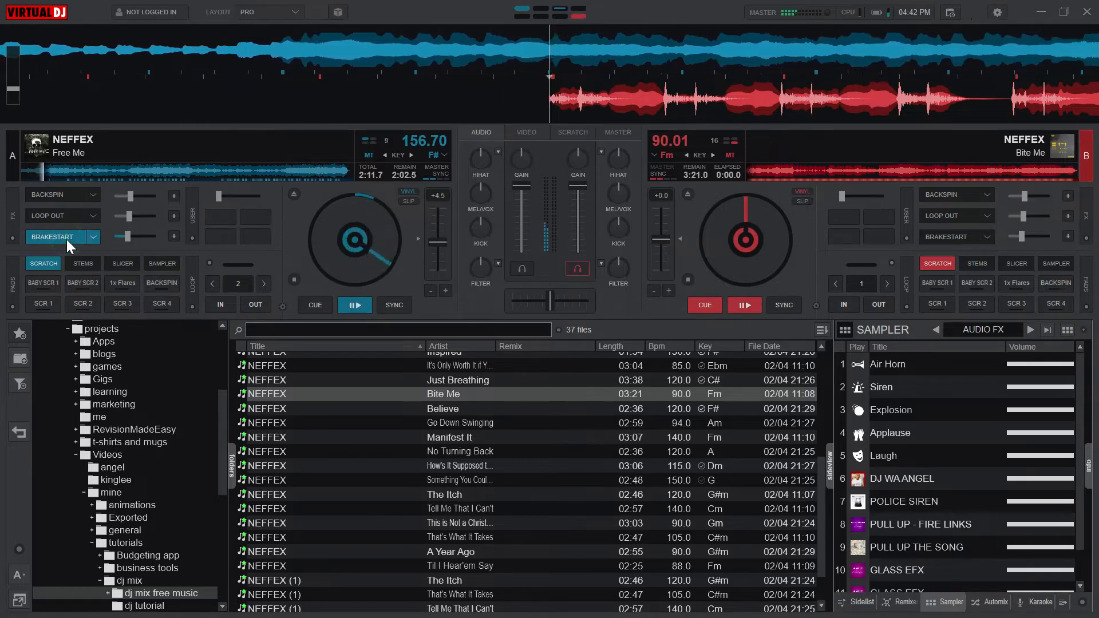
click(293, 279)
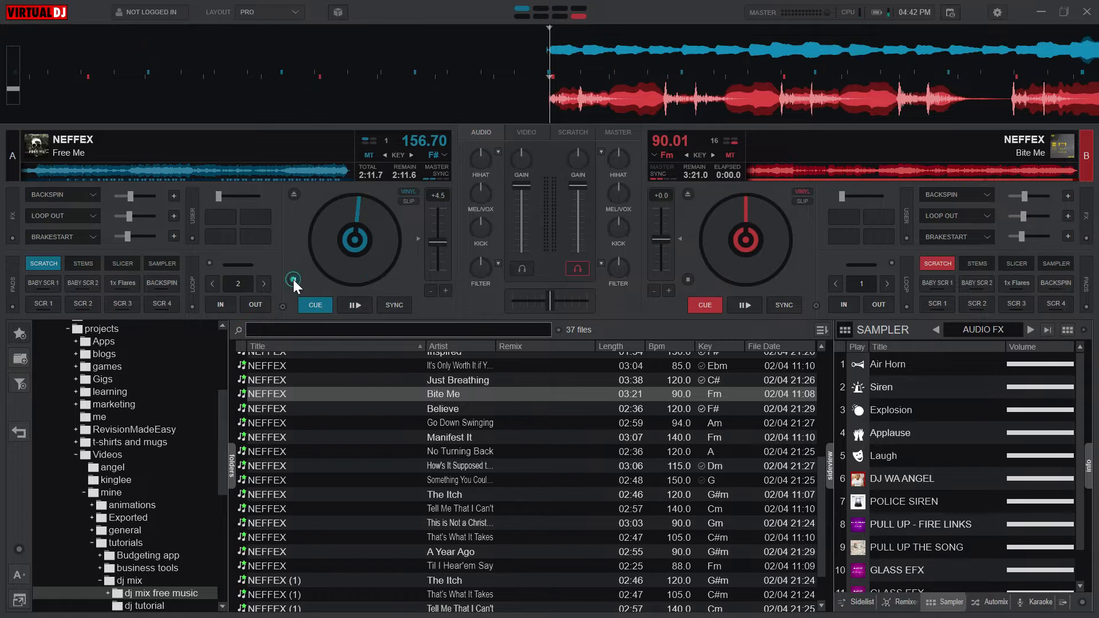
Check that deck A's pads use the scratch page, start Free Me with the BABY SCR 1 pad, and stop it
right_click(39, 262)
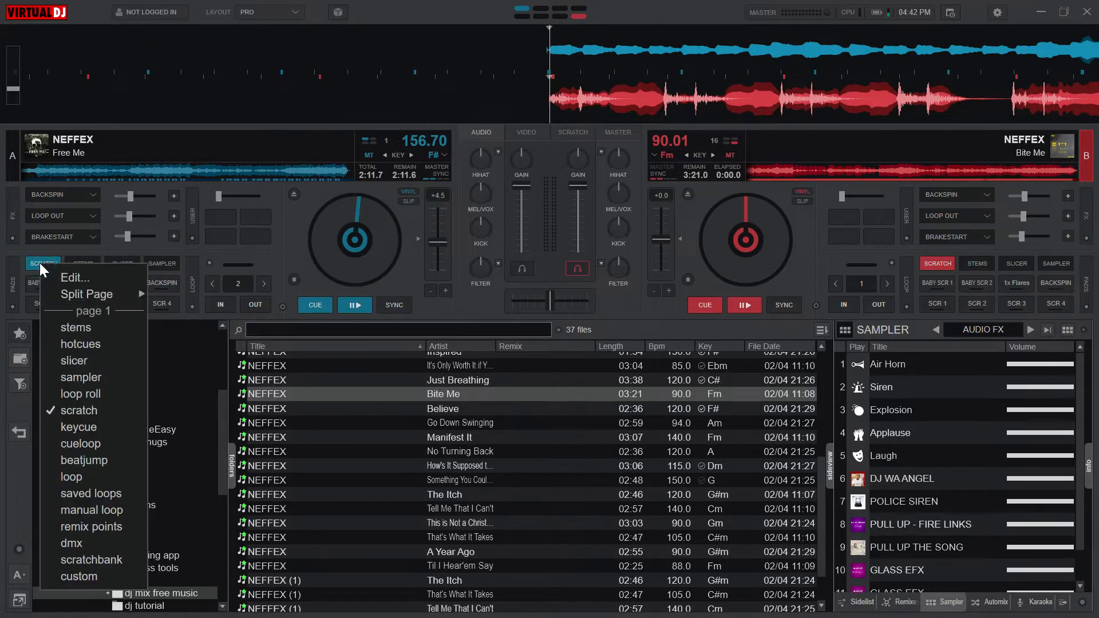
click(223, 253)
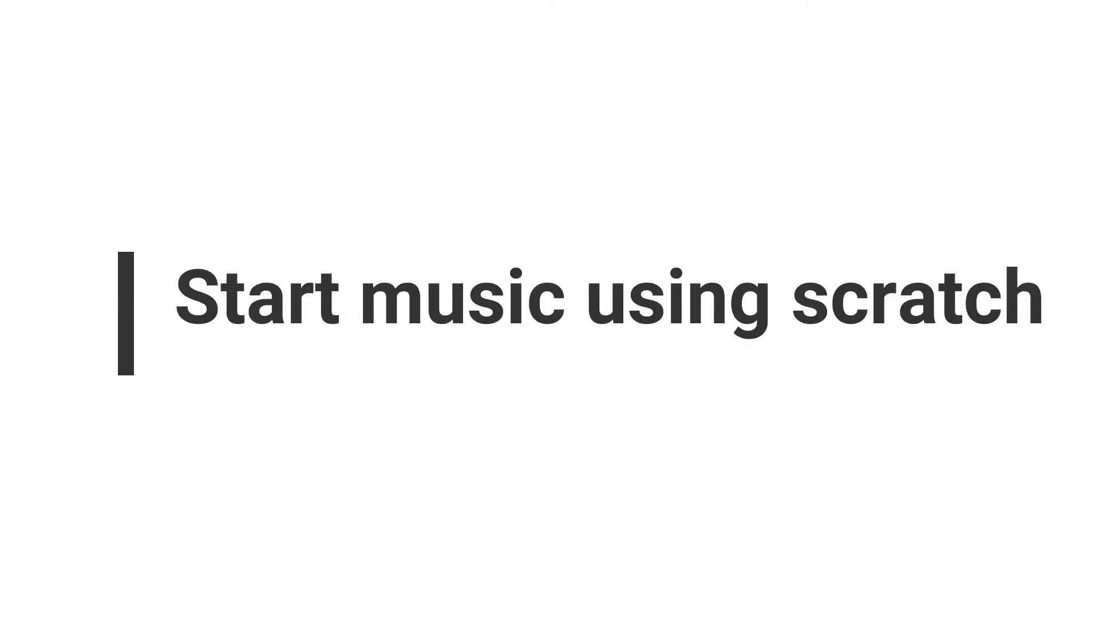
click(48, 287)
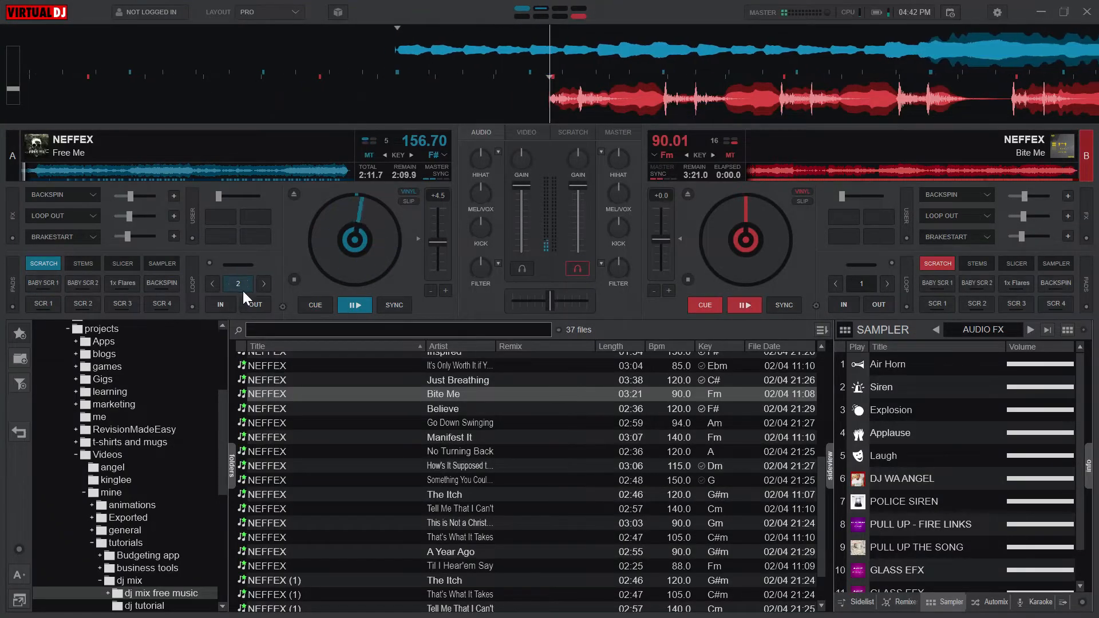
click(294, 279)
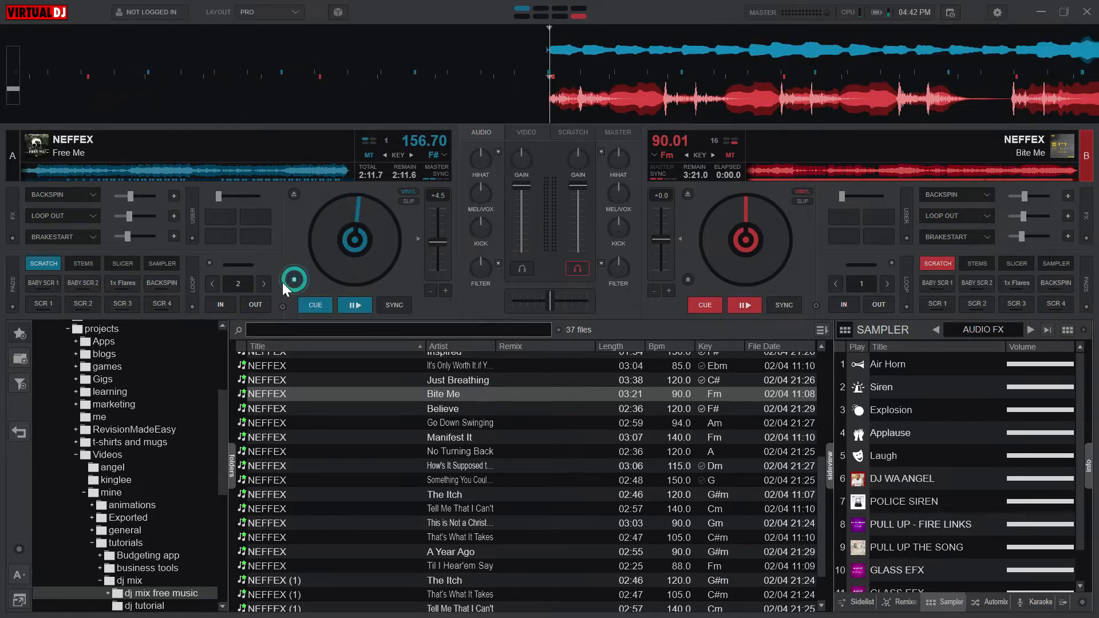
Start Free Me on deck A with the BABY SCR 2, 1x Flares and BACKSPIN pads in turn, stopping the deck after each
click(84, 280)
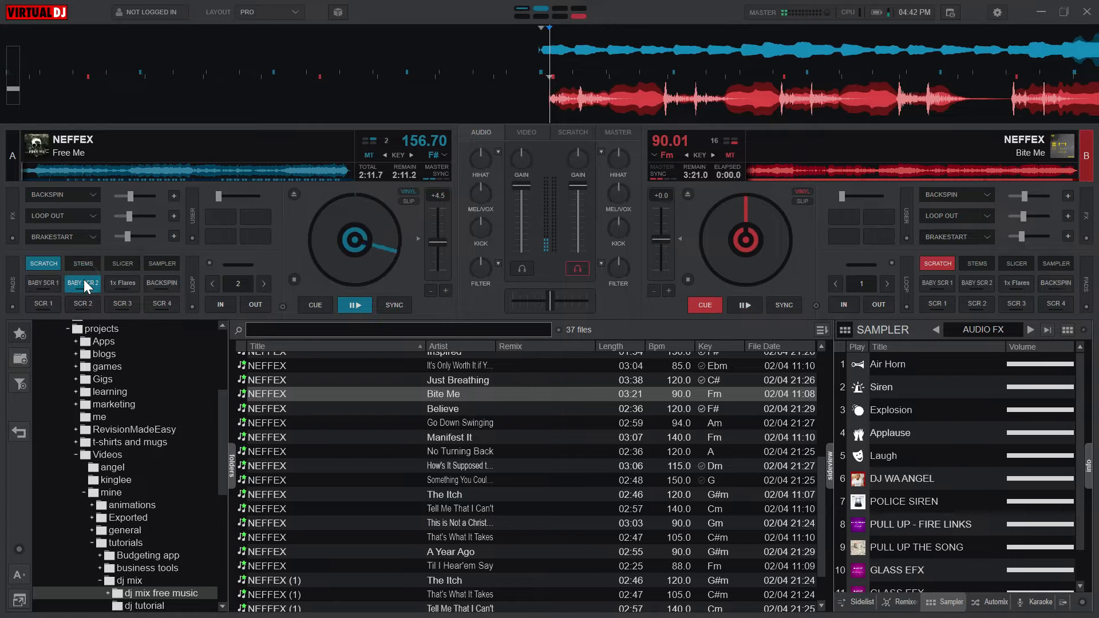
click(293, 281)
click(135, 286)
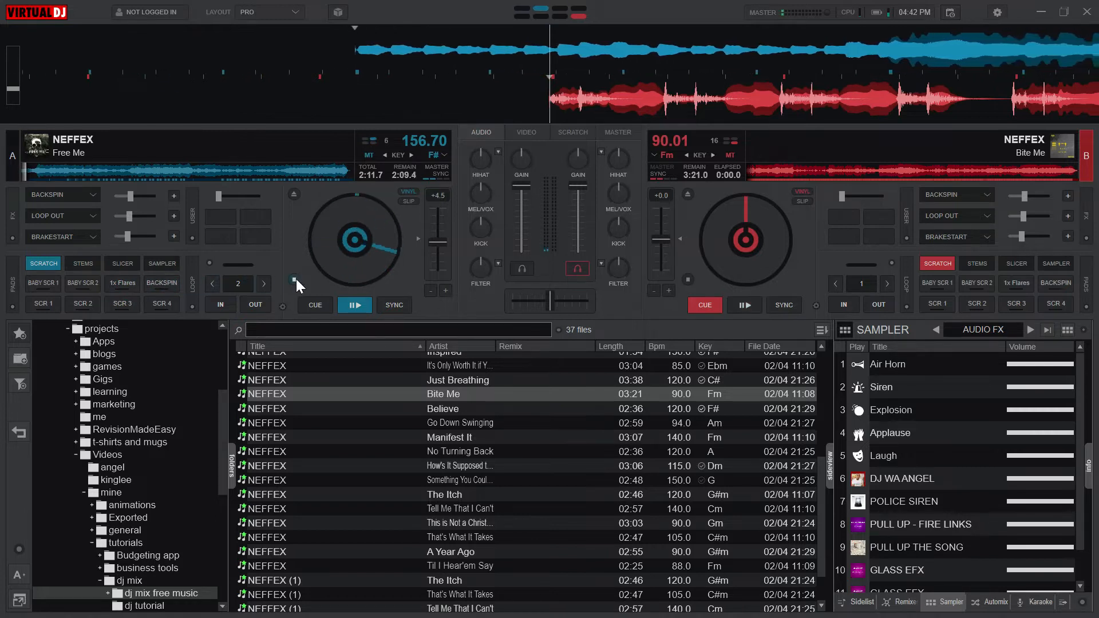
click(295, 279)
click(161, 282)
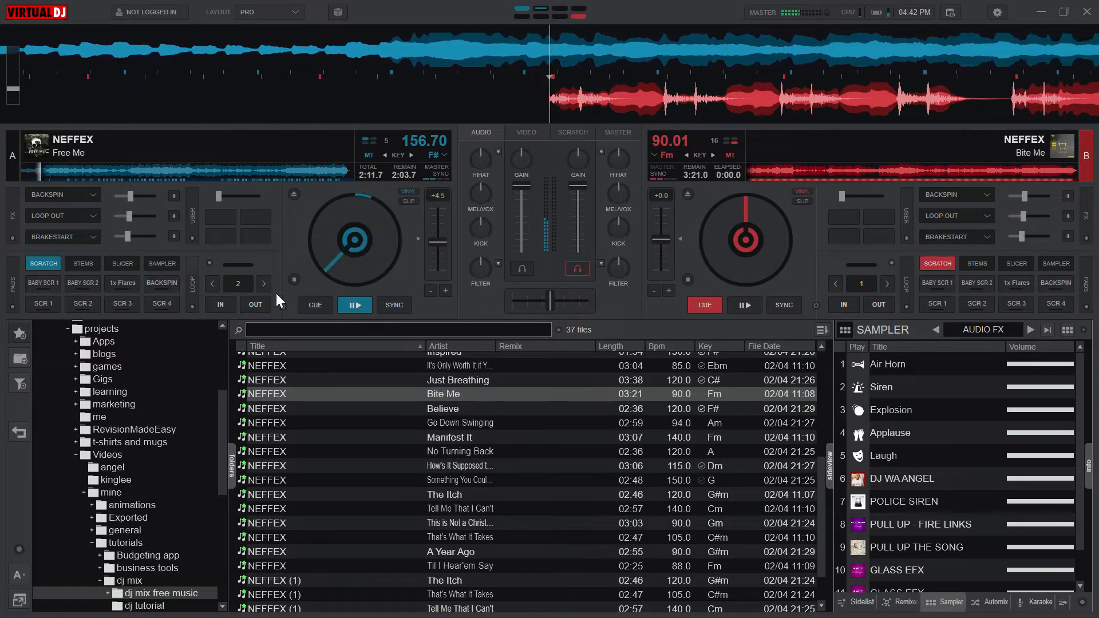
click(294, 282)
Start Free Me on deck A with the SCR 1, SCR 2, SCR 3 and SCR 4 pads in turn, stopping the deck after each
click(43, 310)
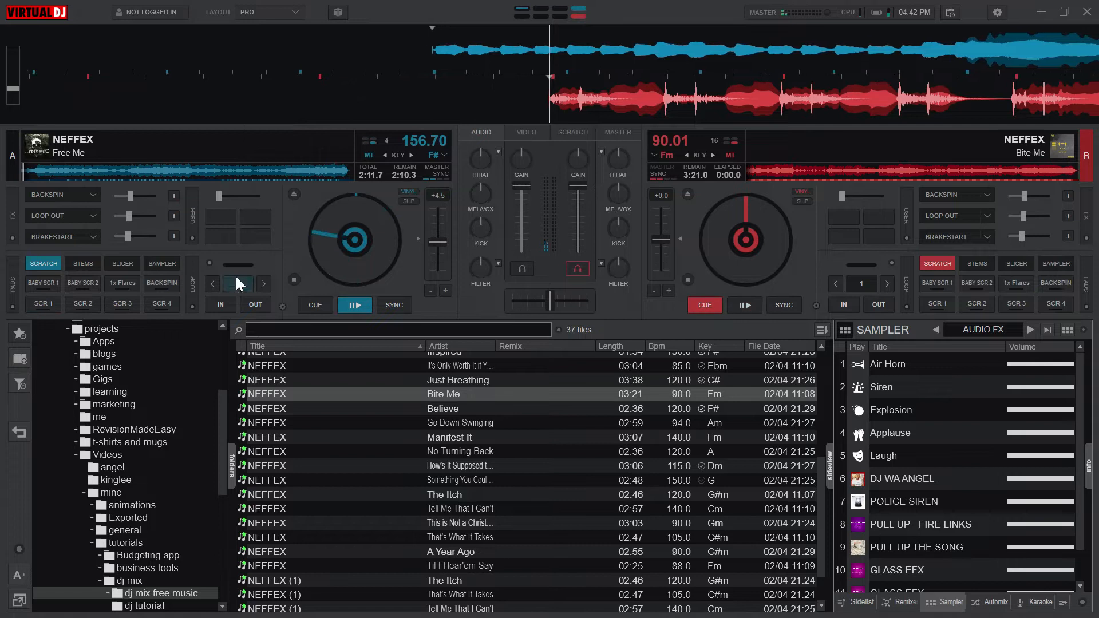
click(294, 281)
click(92, 303)
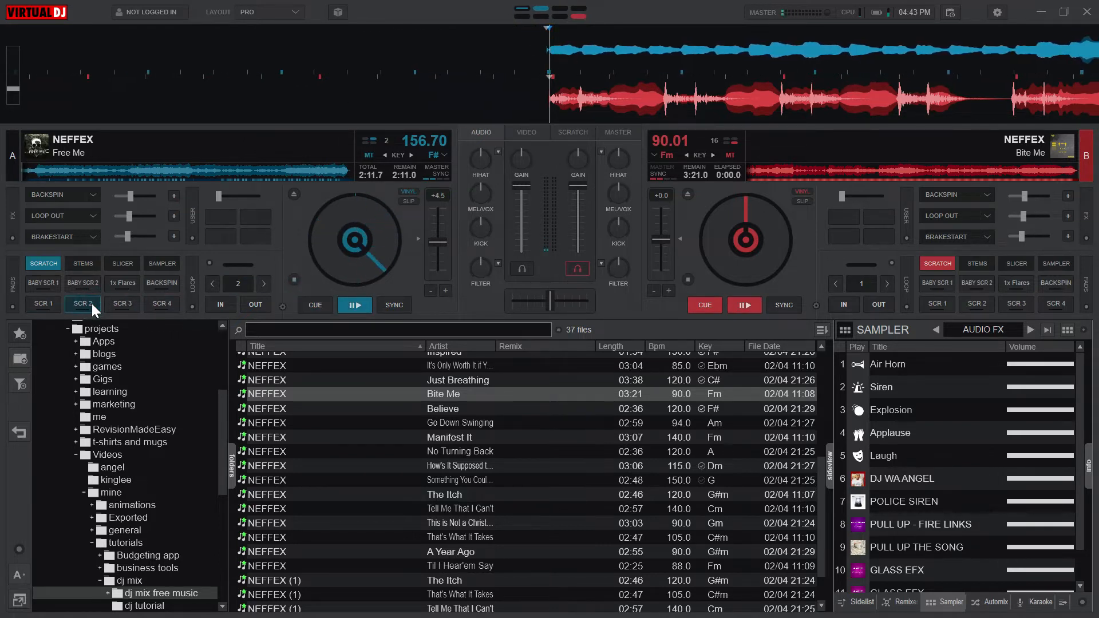
click(92, 303)
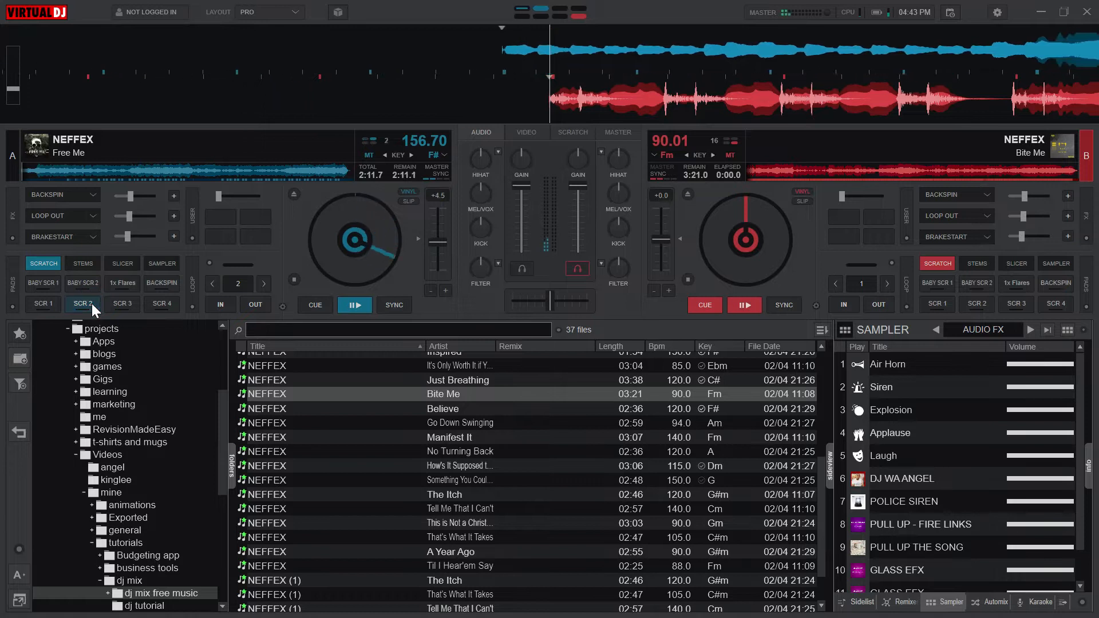
click(293, 281)
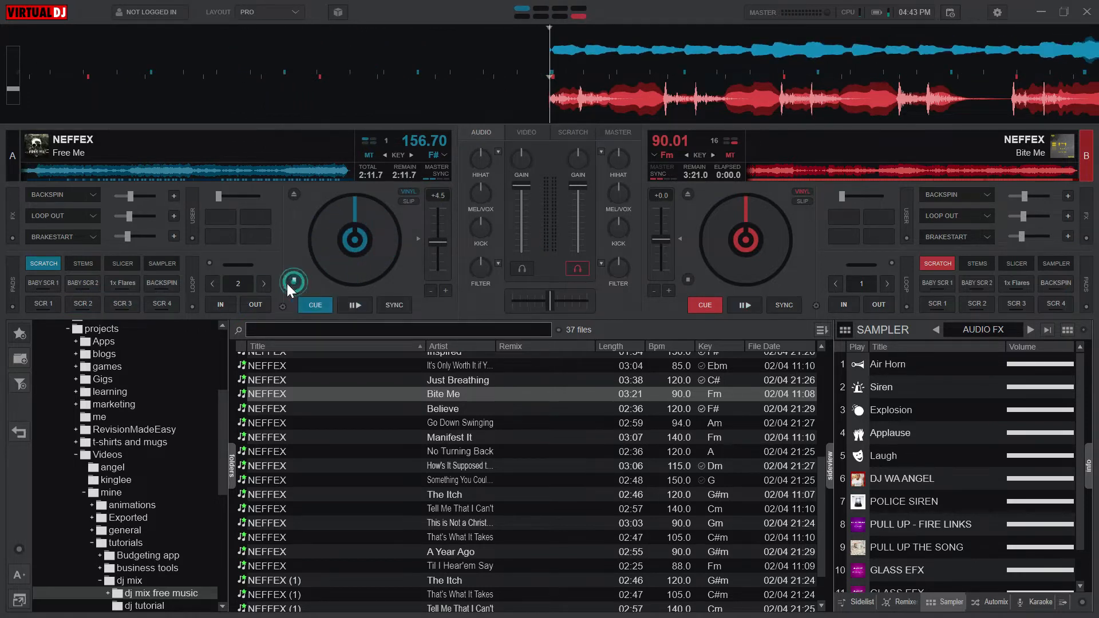
click(132, 305)
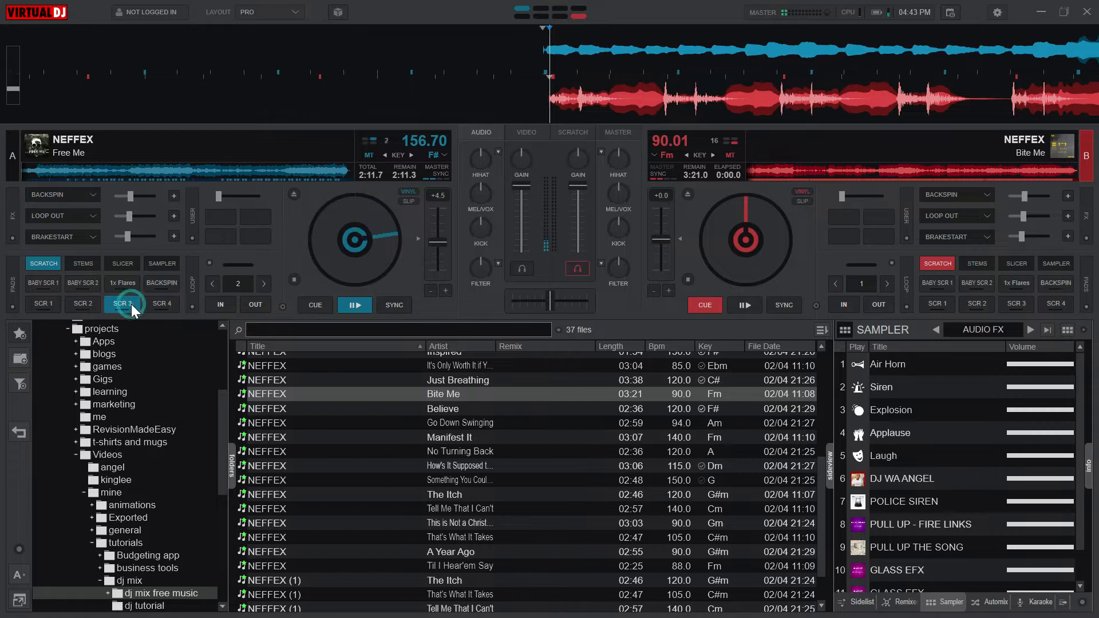
click(292, 282)
click(167, 302)
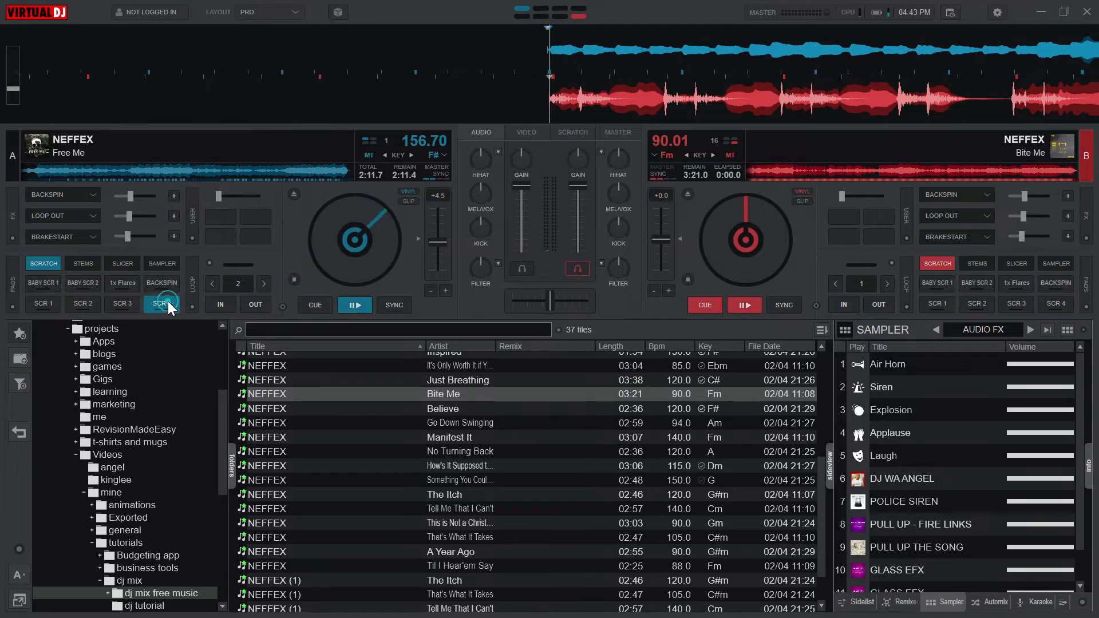
click(293, 277)
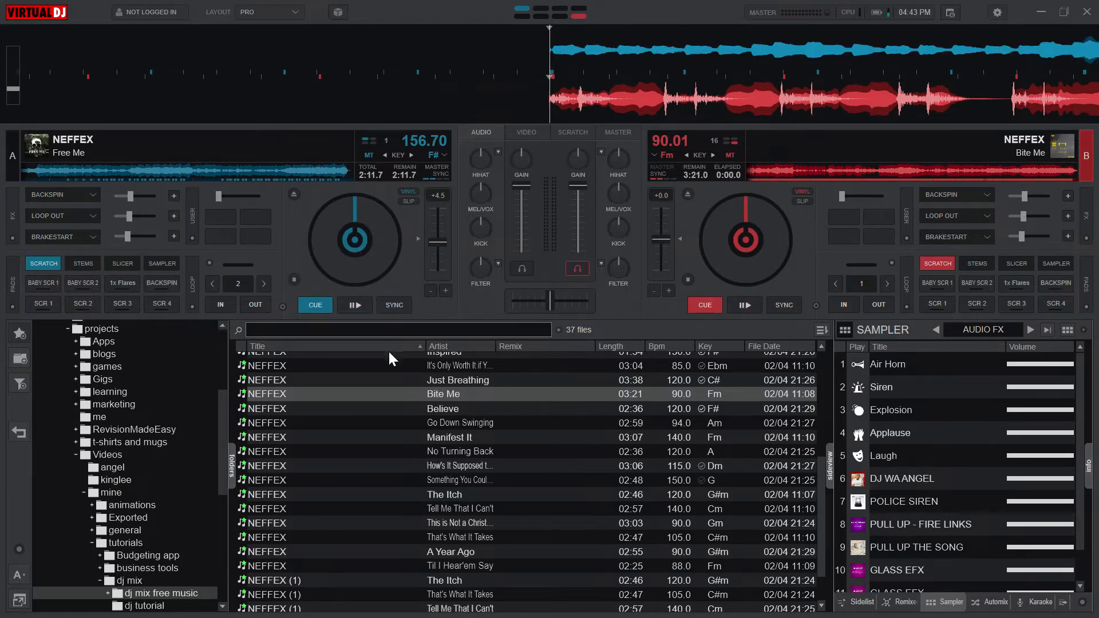
Load Bite Me onto deck A and Free Me onto deck B, and sync deck B to deck A's tempo
drag(384, 395, 103, 146)
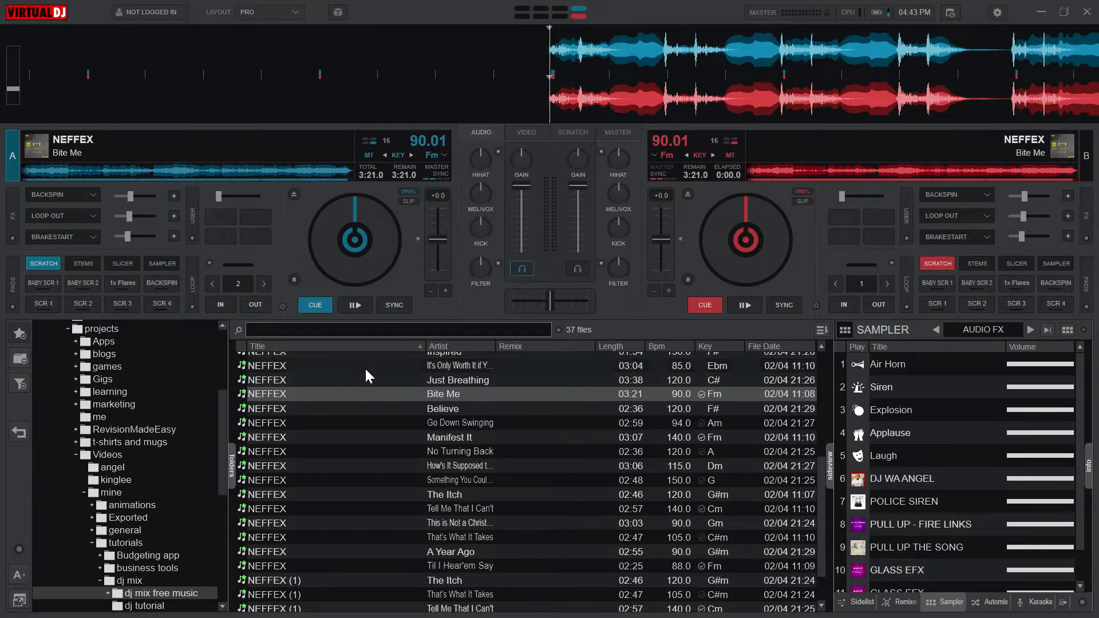
drag(825, 506, 825, 418)
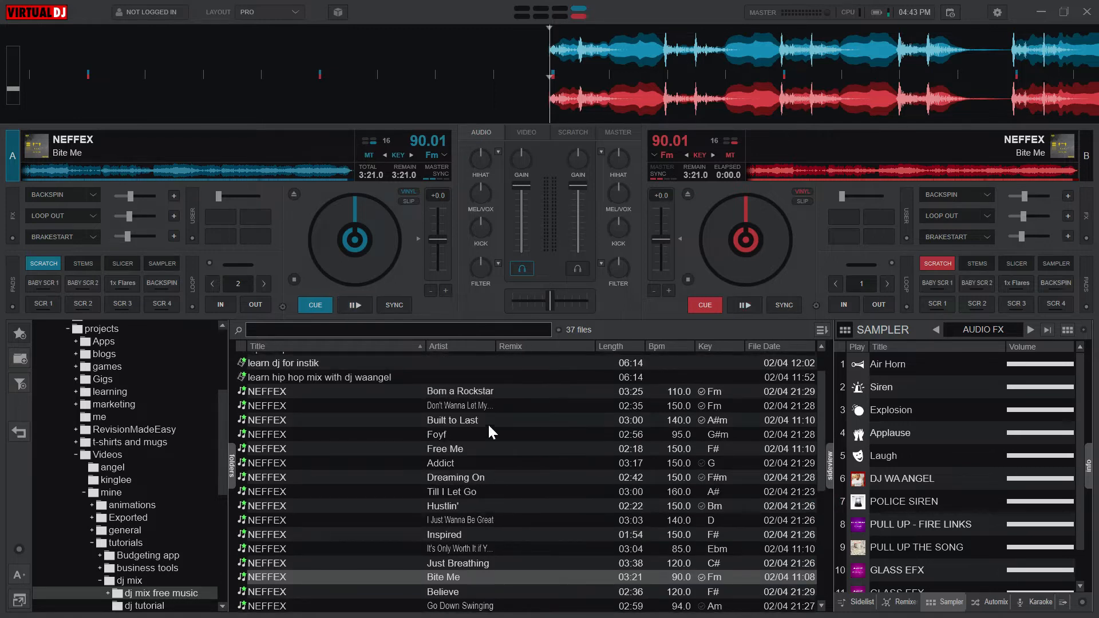
drag(435, 445, 859, 166)
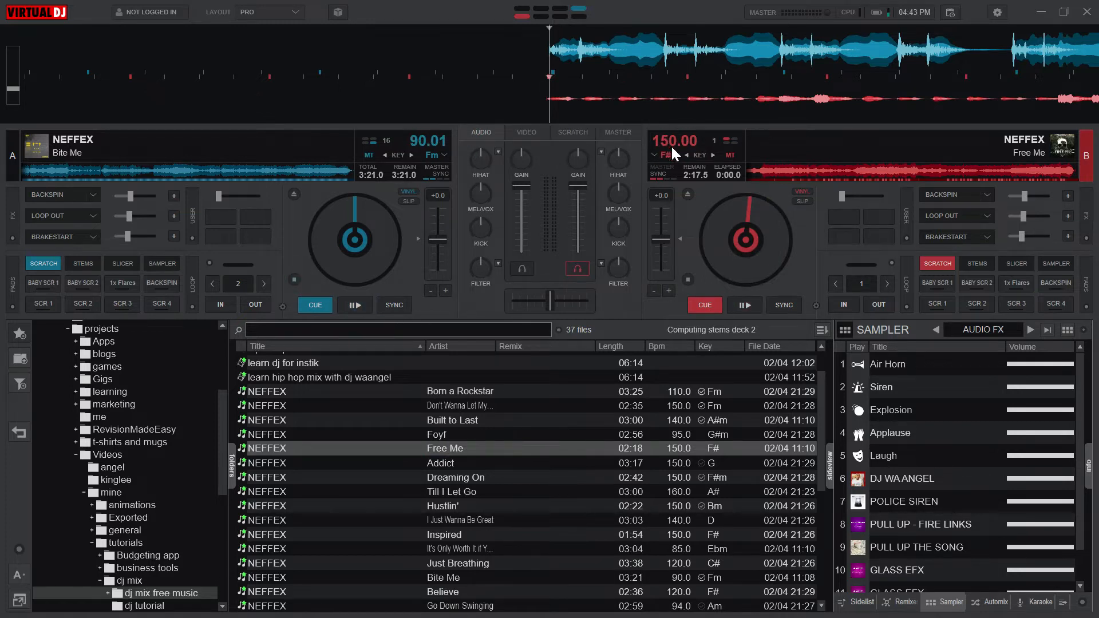
click(787, 305)
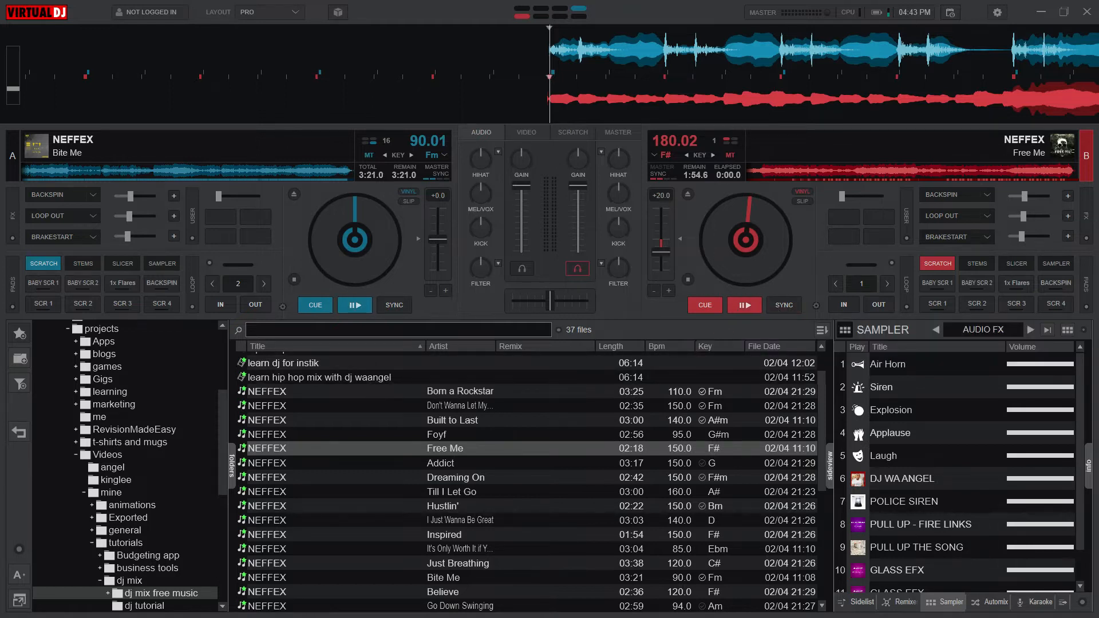
Start Bite Me with deck A's BABY SCR 1 pad and mix into Free Me with deck B's, ending deck A with Brakestart and a stop
click(46, 287)
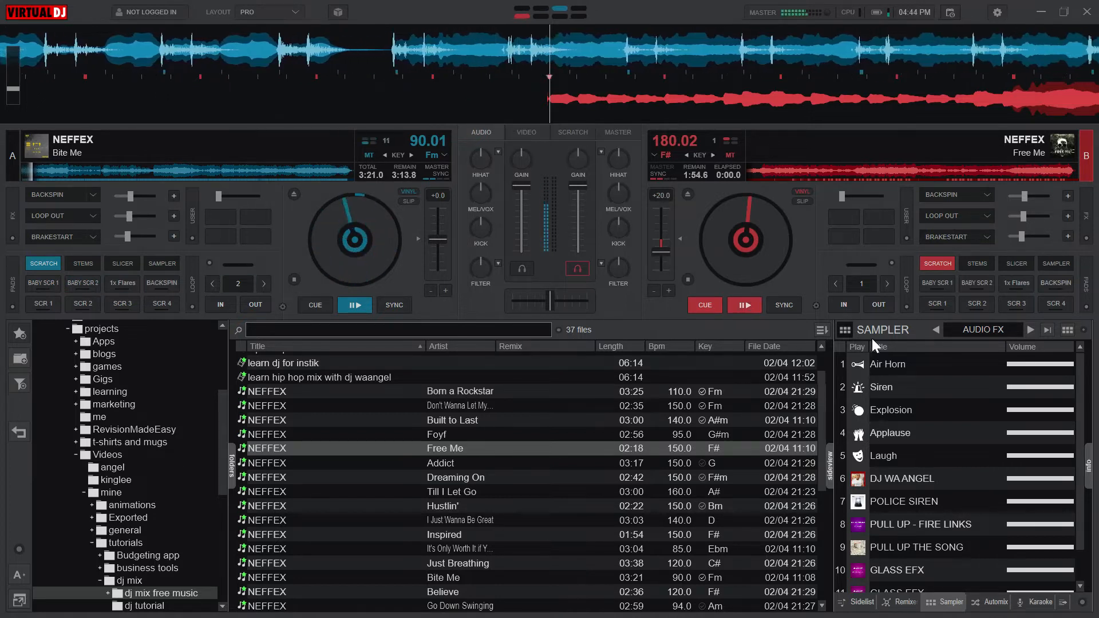
click(931, 286)
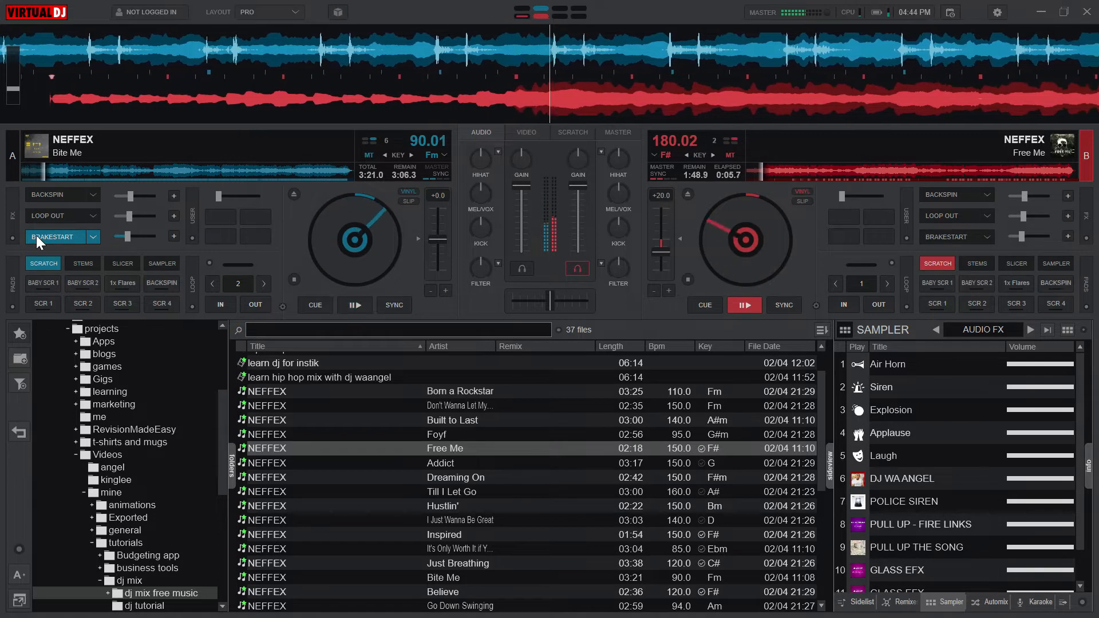
click(294, 279)
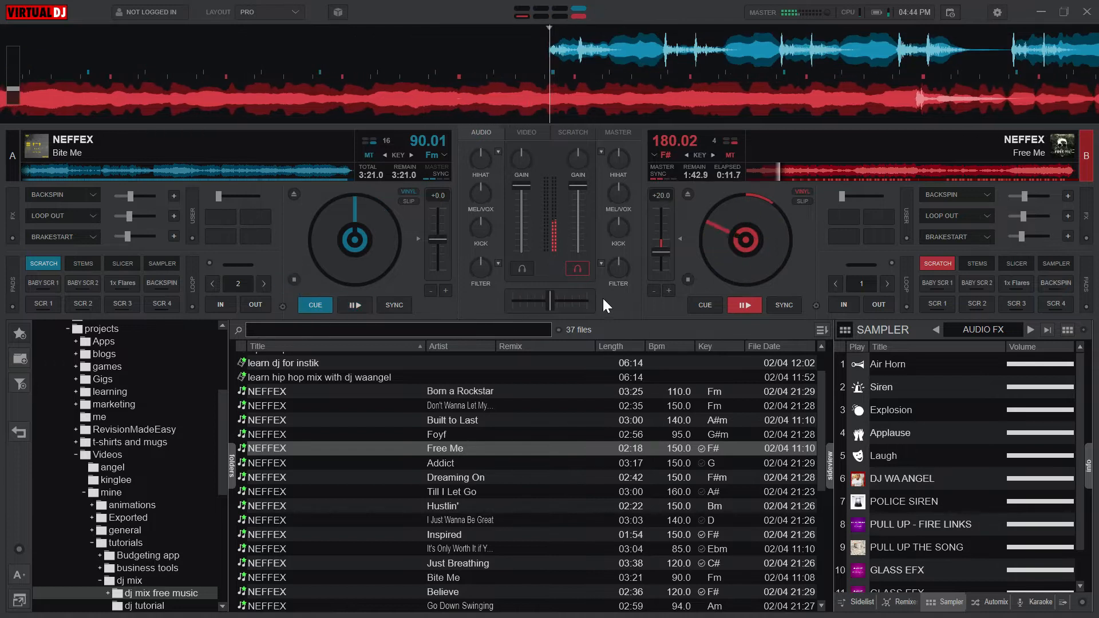
Reset deck B, bring Free Me back in with its BABY SCR 1 pad, end Bite Me with deck A's Brakestart, and stop both decks
click(688, 280)
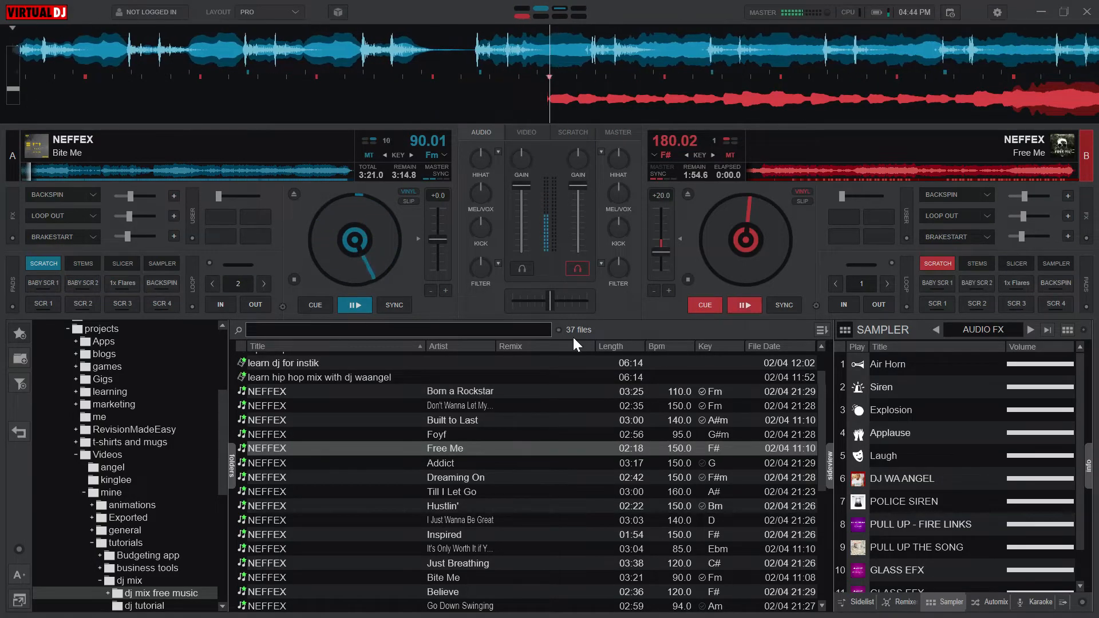
click(931, 286)
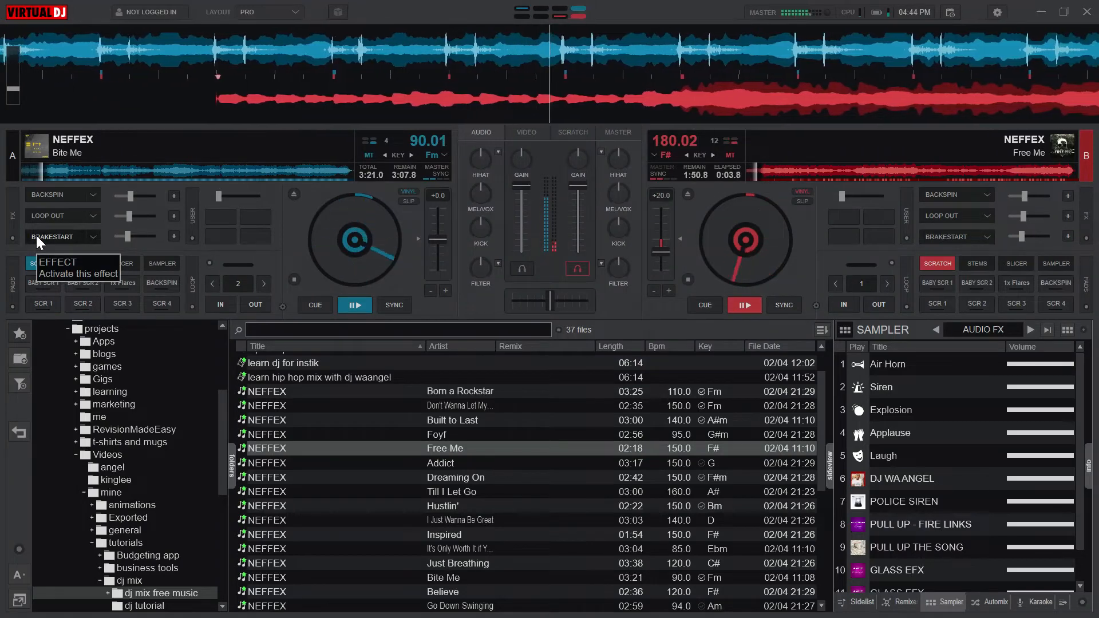
click(36, 235)
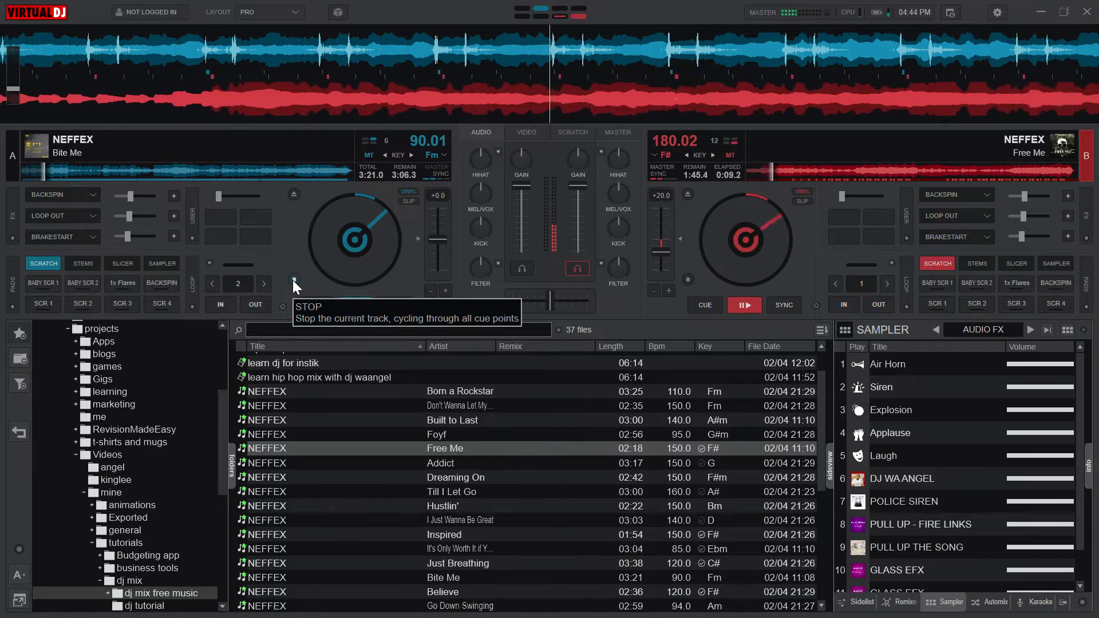
click(295, 280)
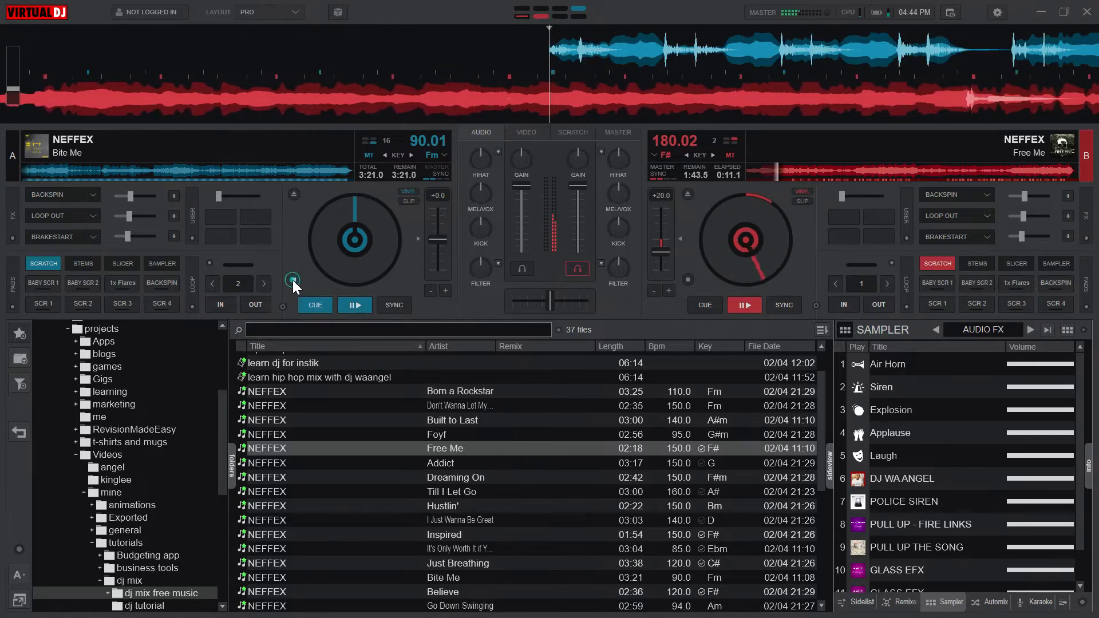
click(687, 280)
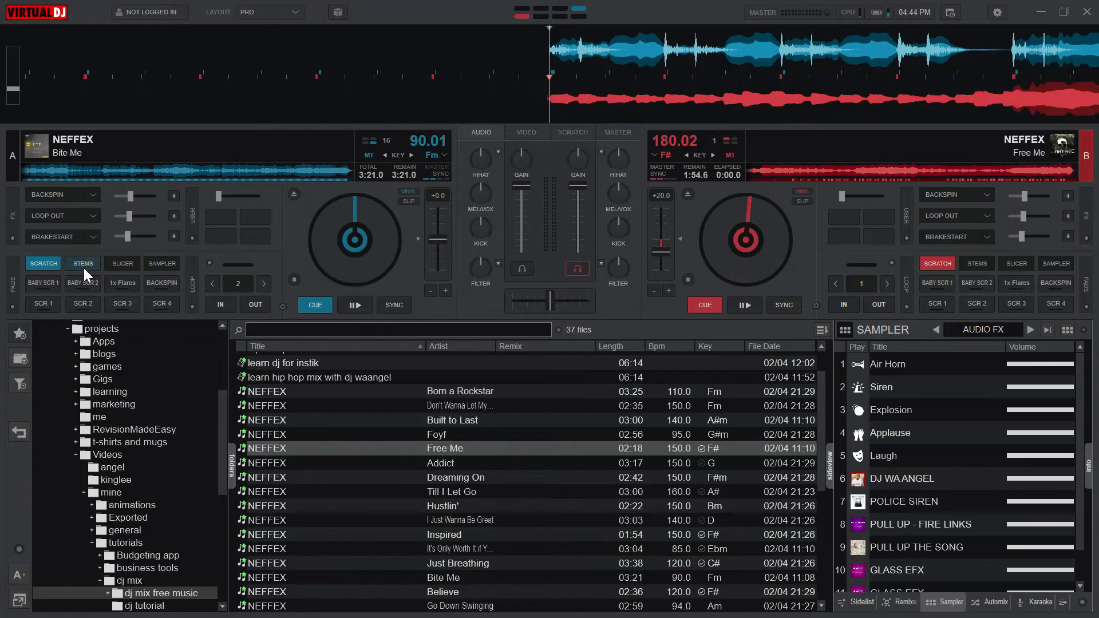
Switch deck A's pads to stems, play Bite Me while toggling its Vocal stem, and stop the deck
click(84, 265)
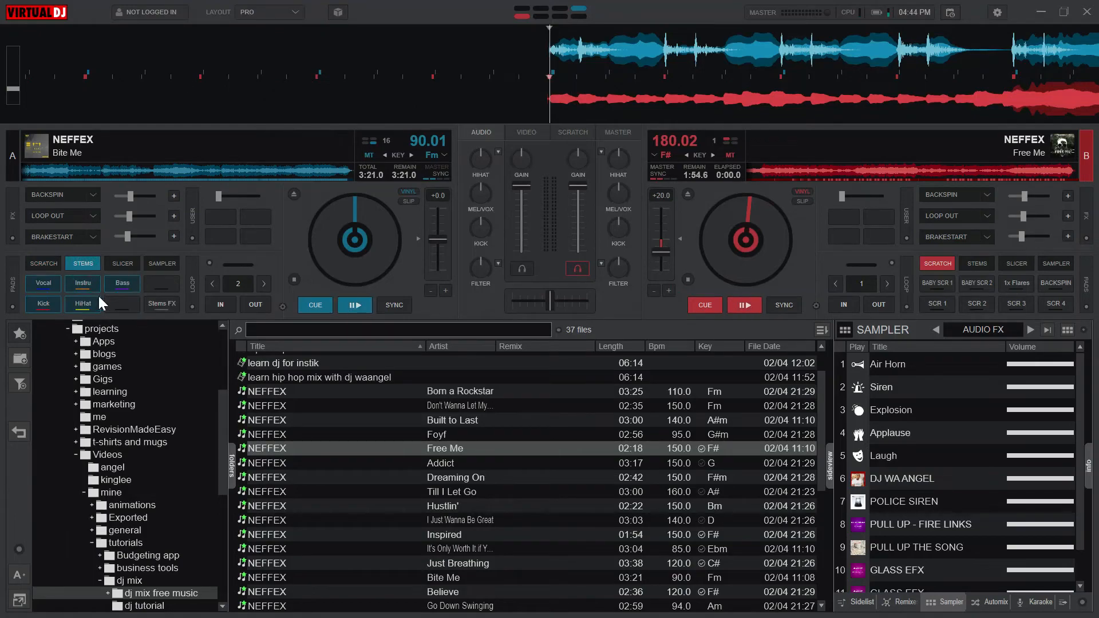
click(351, 303)
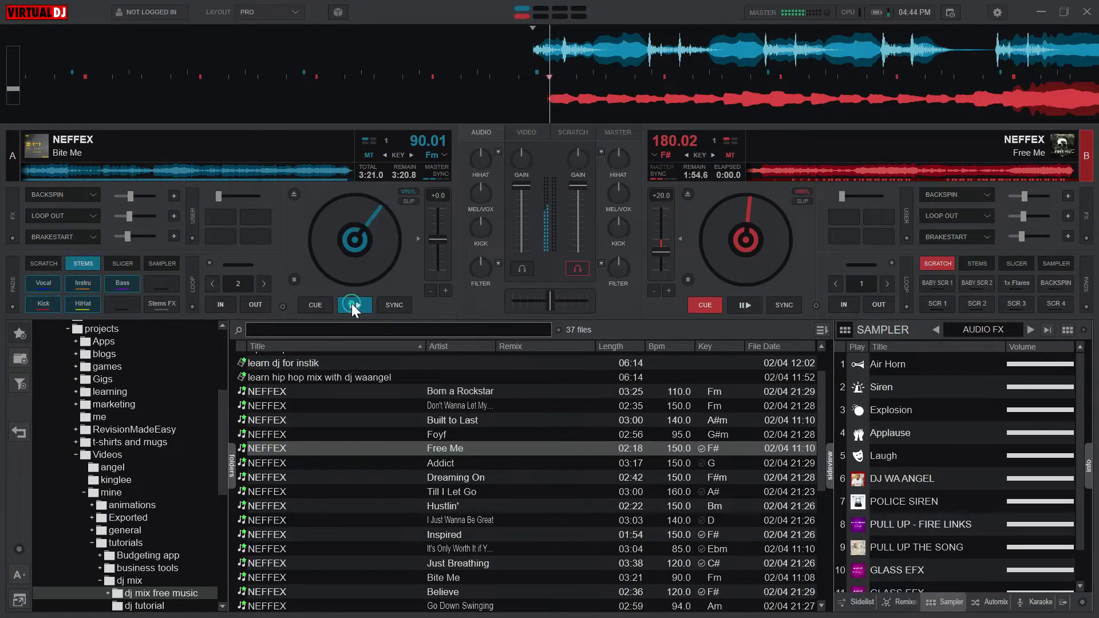
click(44, 286)
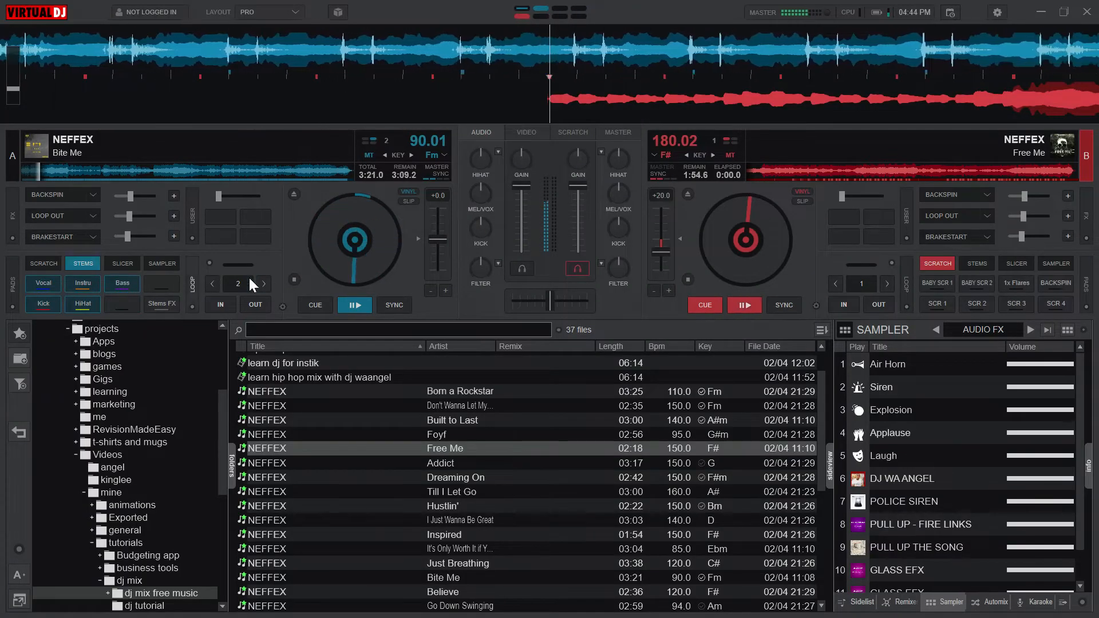
click(296, 278)
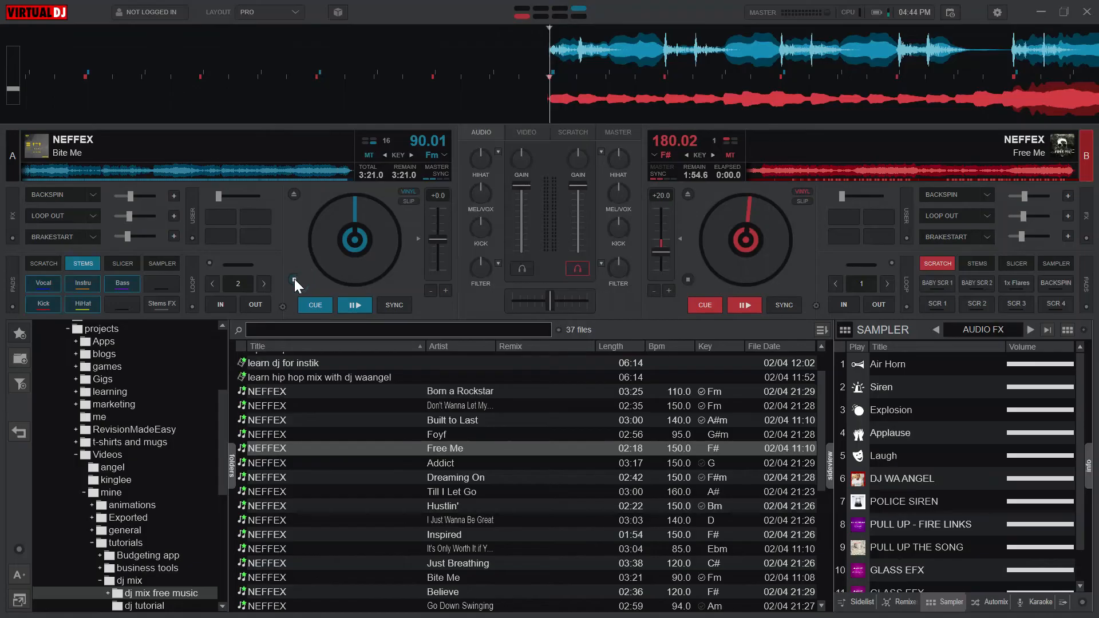
Play Bite Me on deck A again while toggling its Bass and Kick stems in turn, stopping the deck after each
click(345, 306)
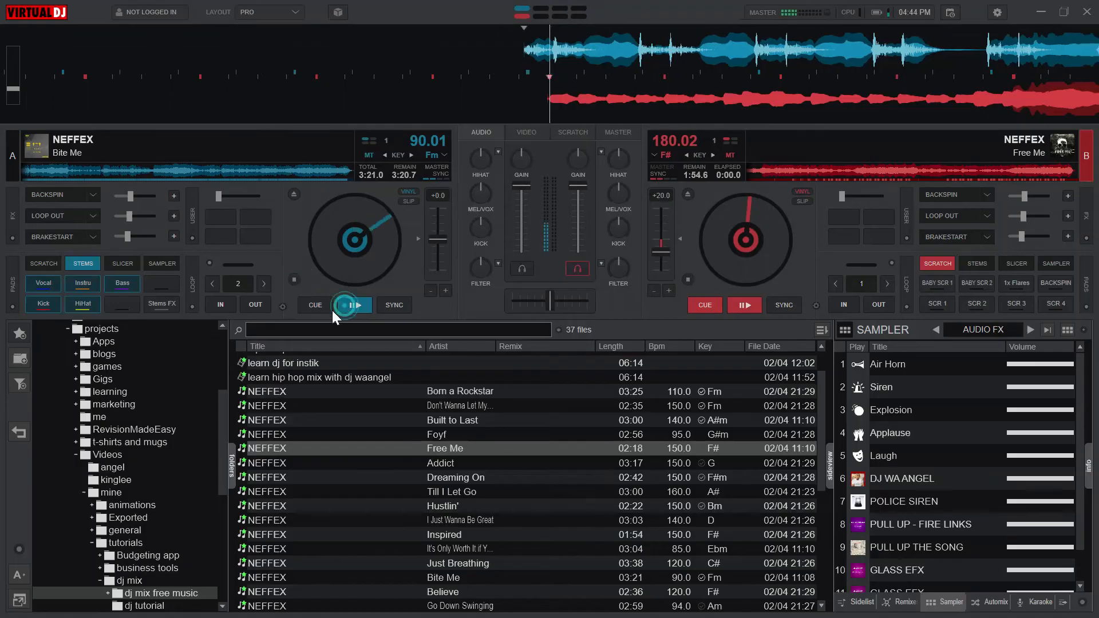
click(123, 281)
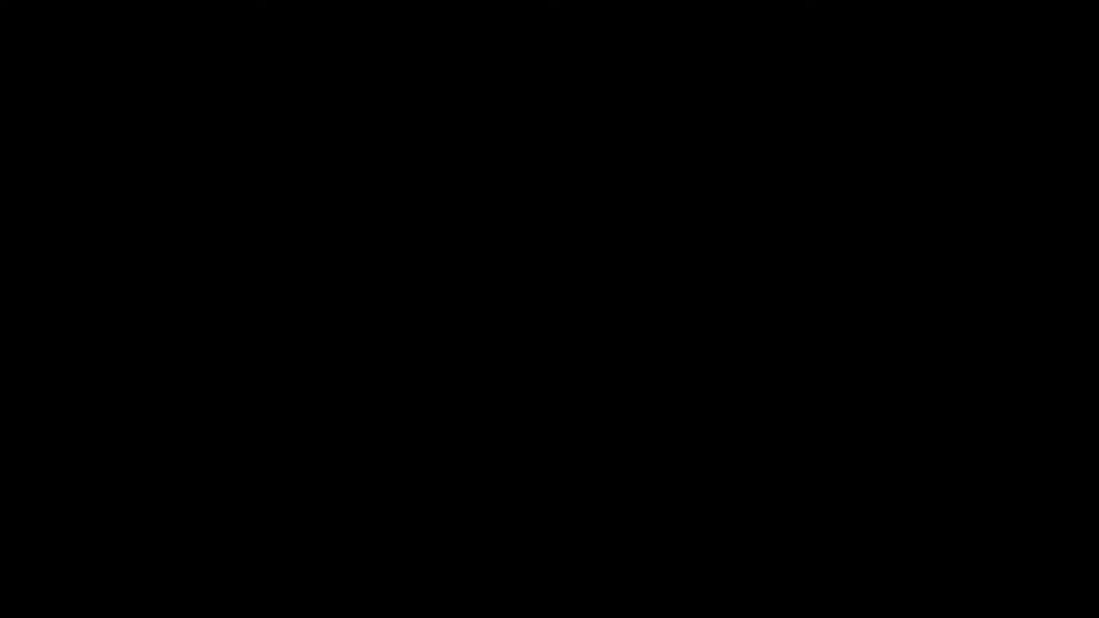
click(359, 302)
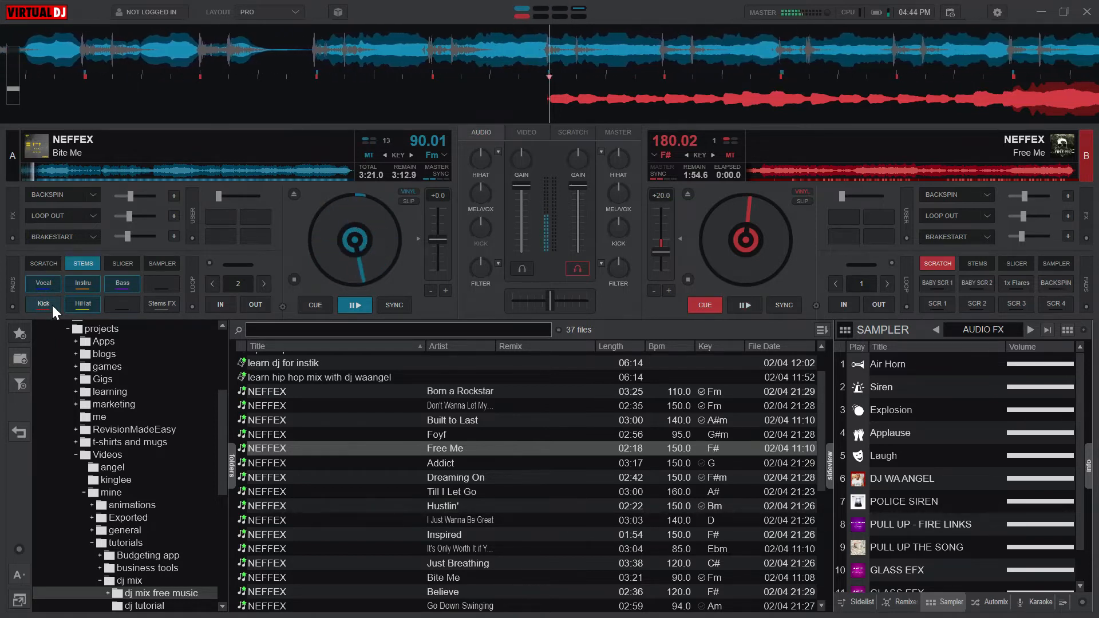
click(293, 279)
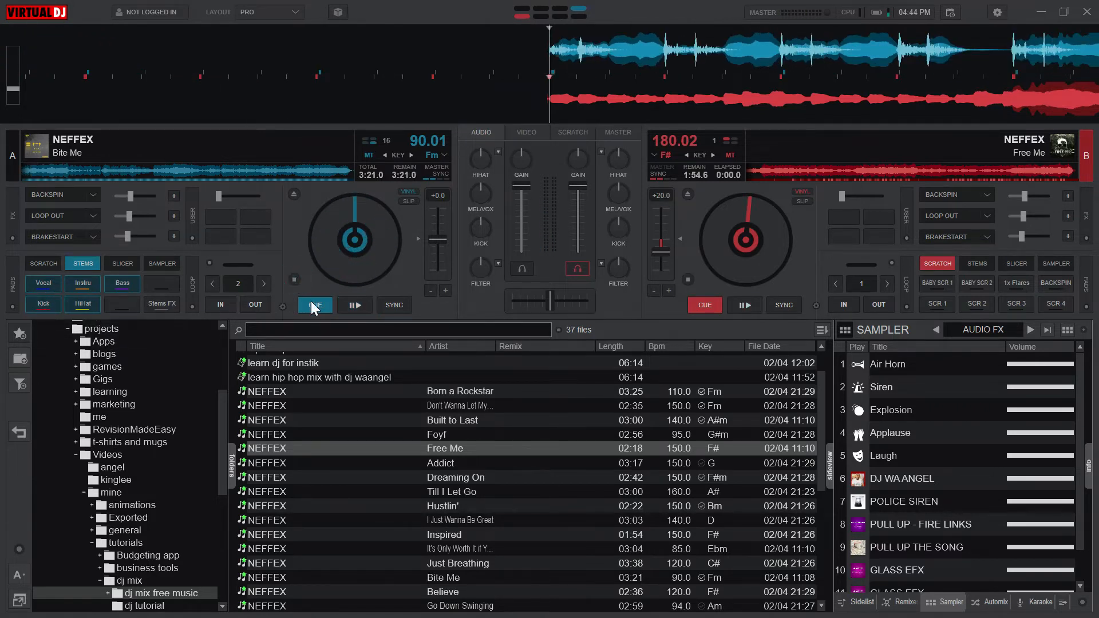
Play Bite Me on deck A with its HiHat stem muted, return to the cue point, and restore the HiHat
click(348, 305)
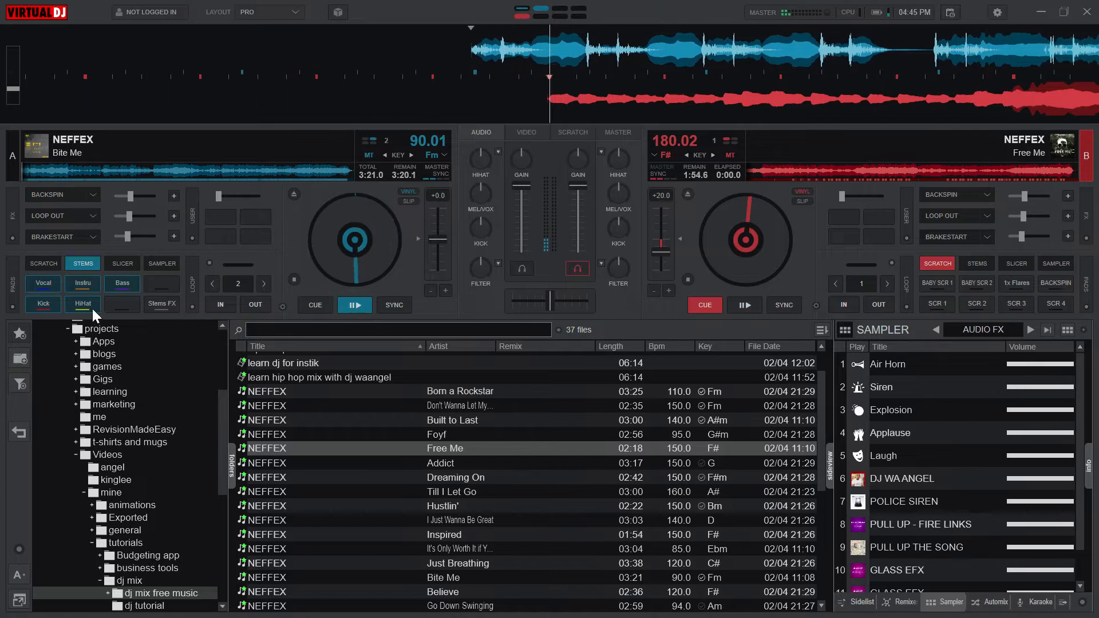
click(86, 306)
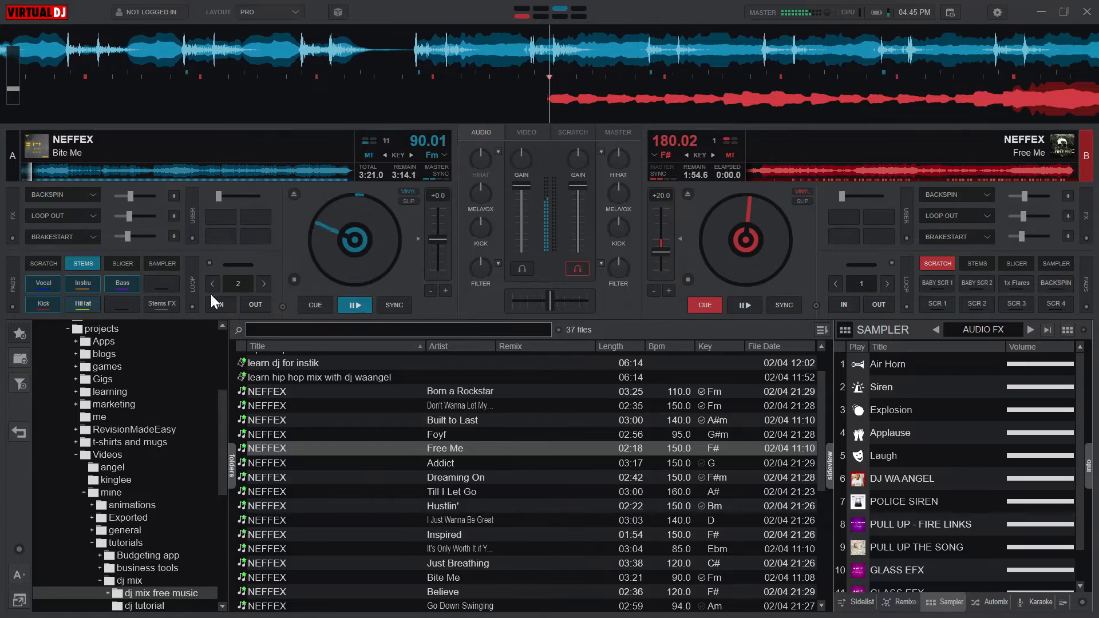
click(315, 305)
click(92, 301)
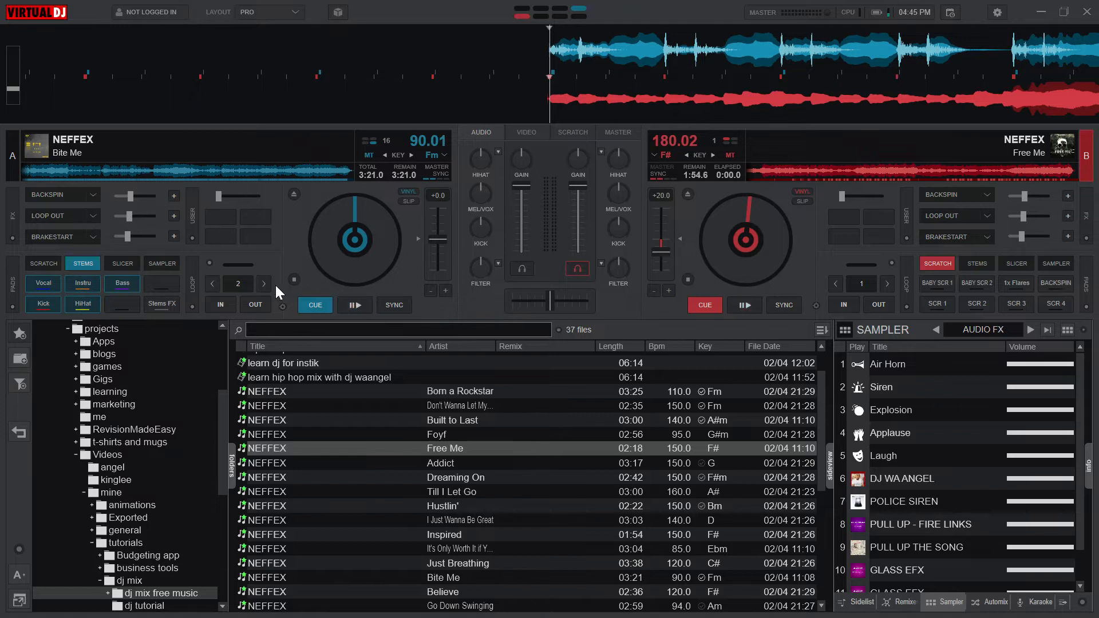
Switch deck A's pads to the sampler and trigger the Air Horn, Siren, Laugh, Explosion and Applause samples
click(161, 263)
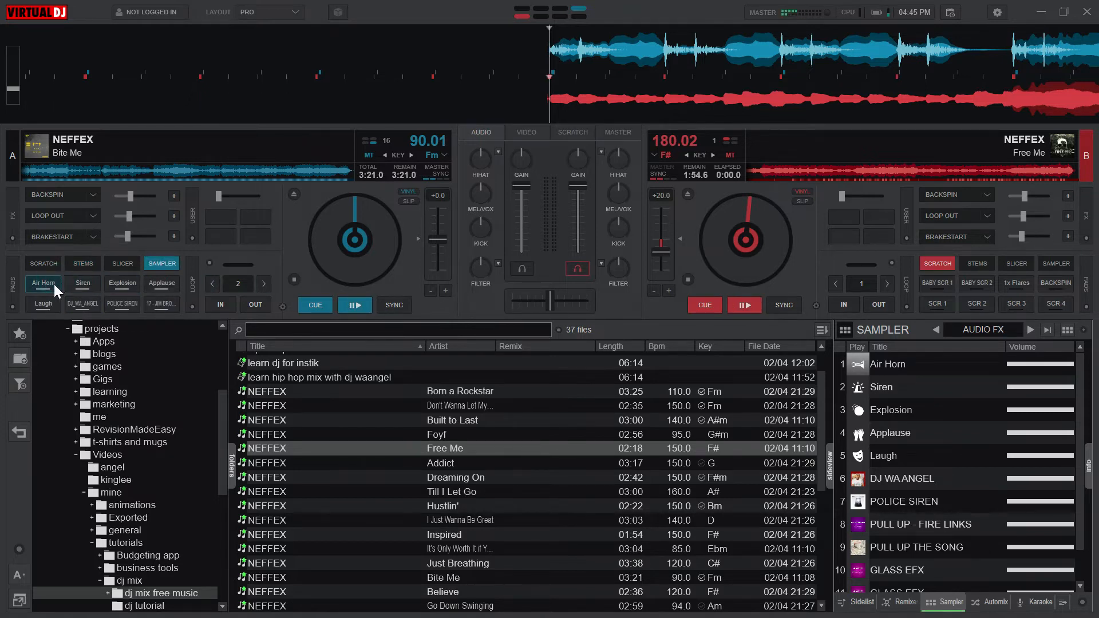
click(88, 288)
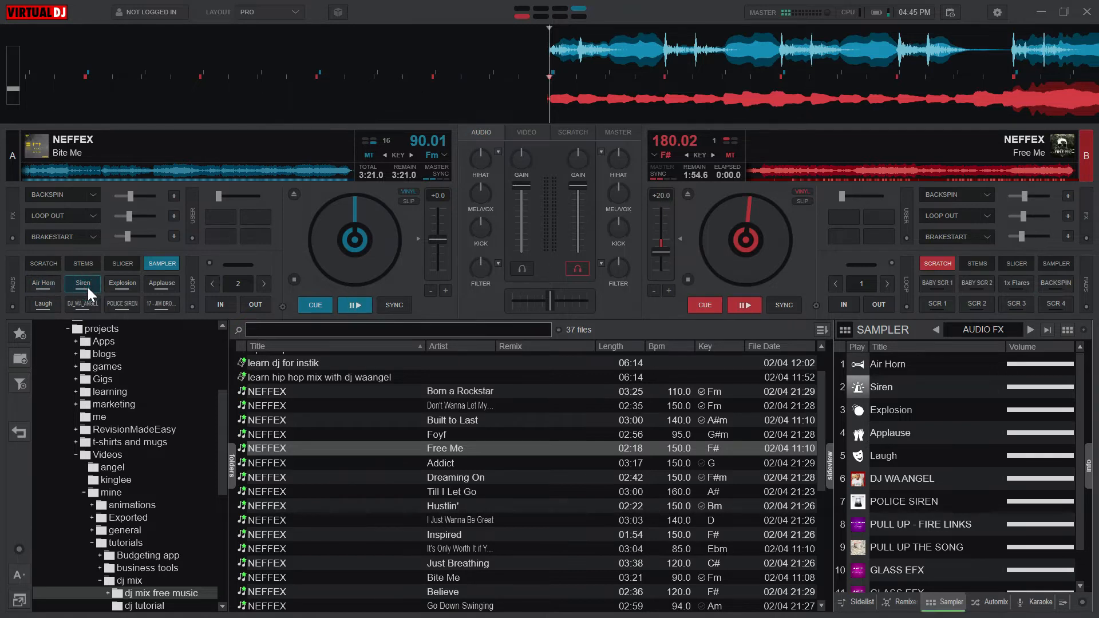
click(46, 304)
click(112, 289)
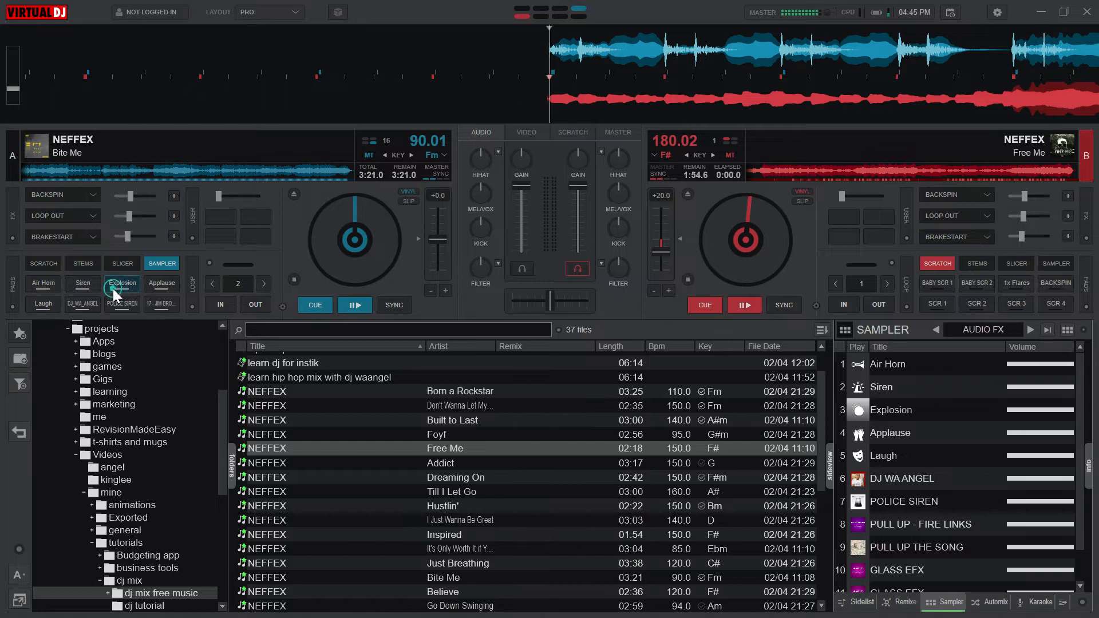
click(160, 283)
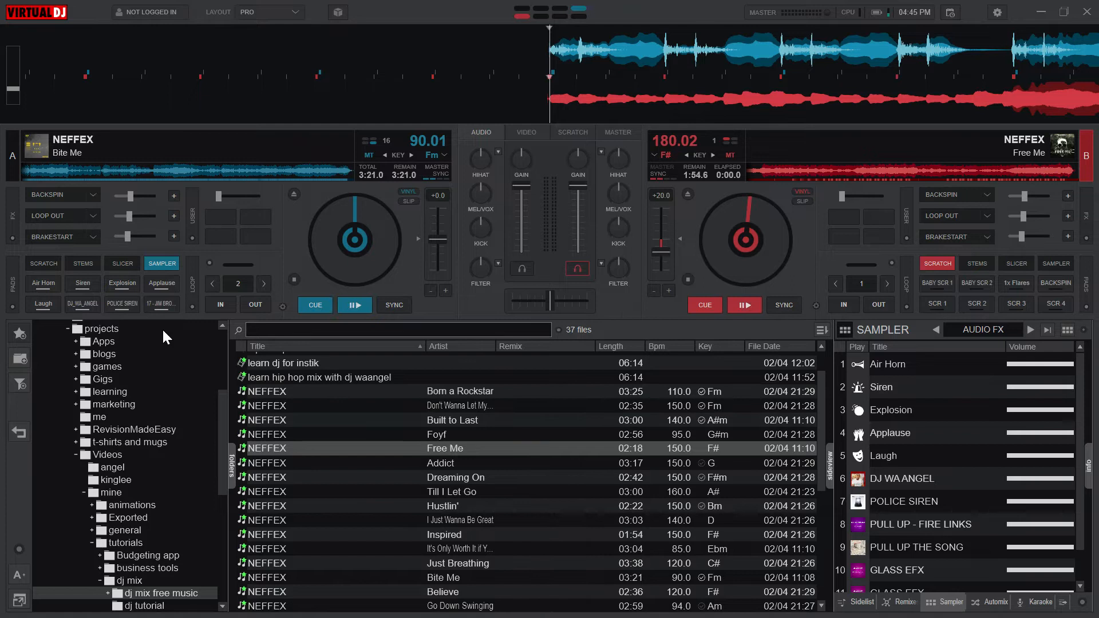
Start Bite Me with deck A's BABY SCR 1 pad, set both decks' pads to stems, and mute deck A's Bass stem
click(36, 263)
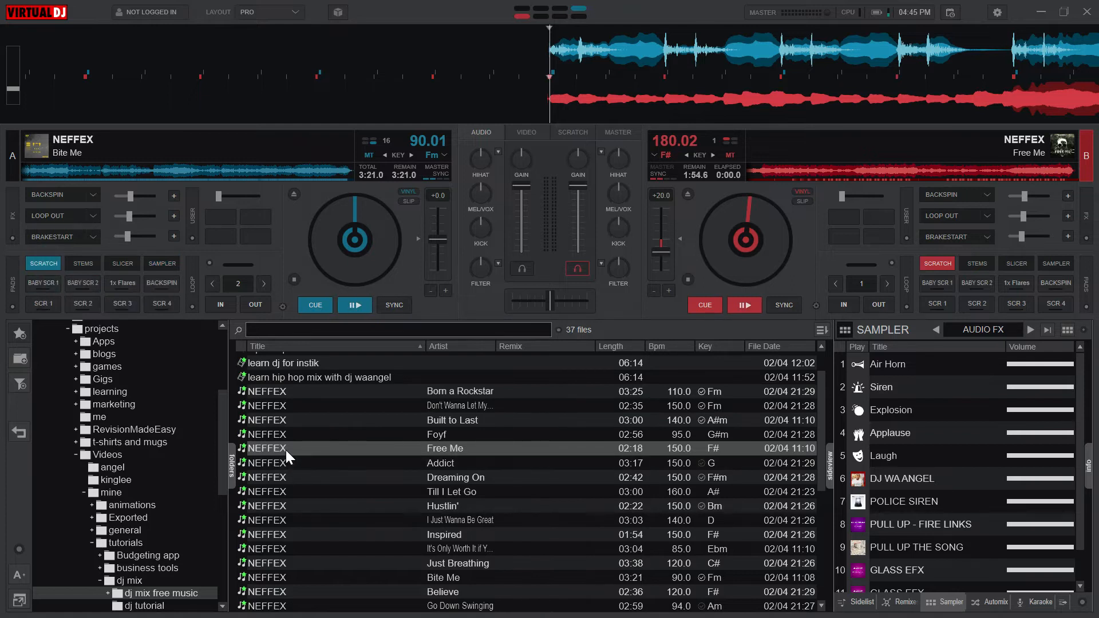
click(35, 281)
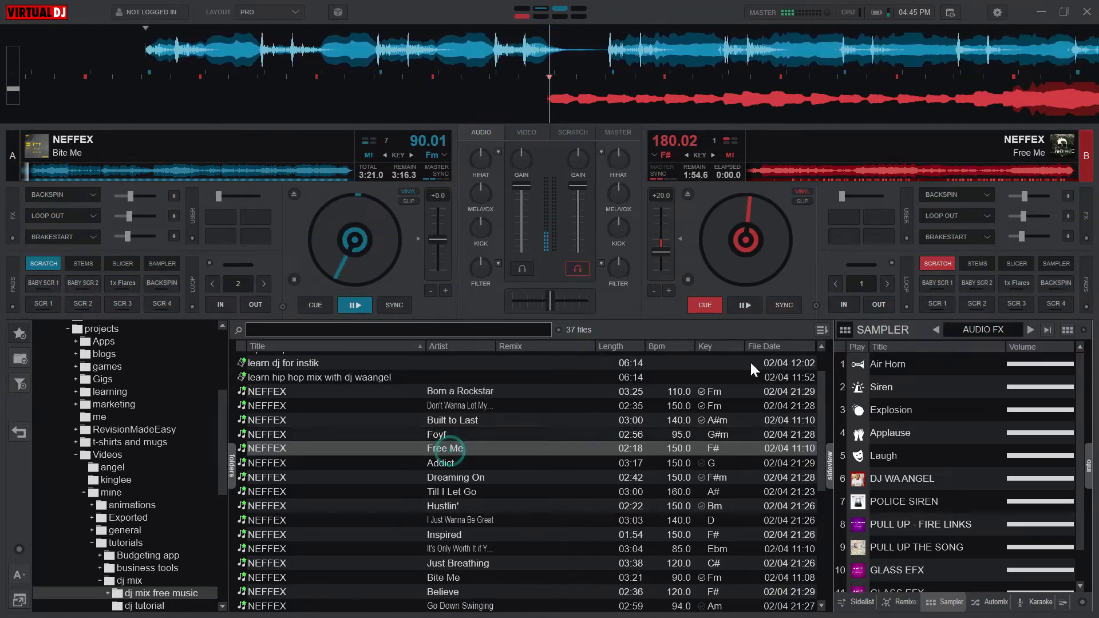
click(976, 263)
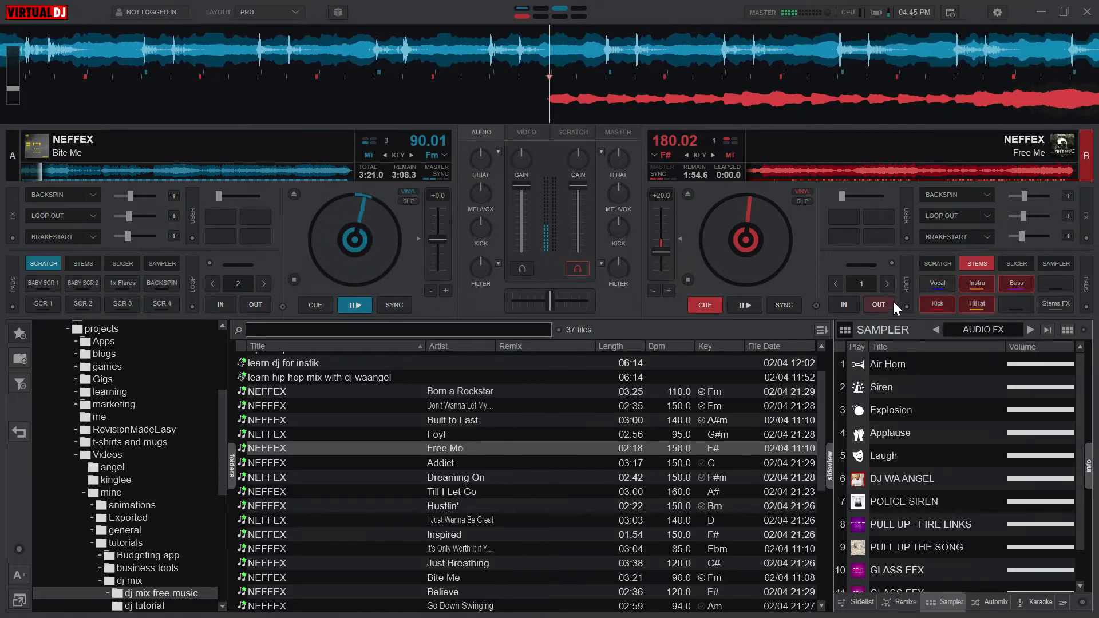
click(88, 263)
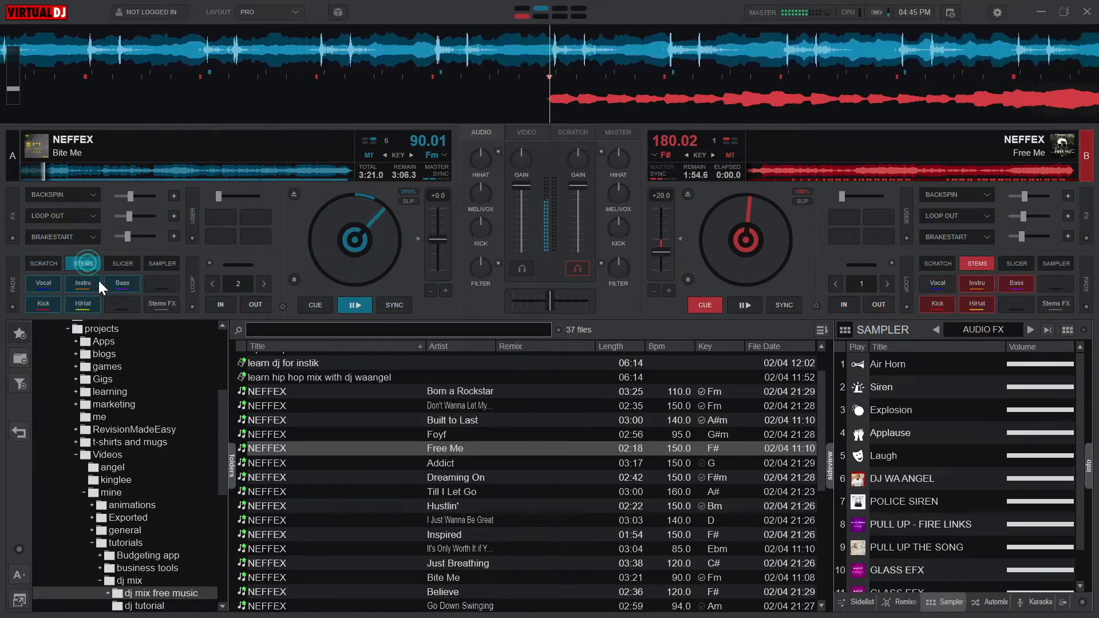
click(130, 287)
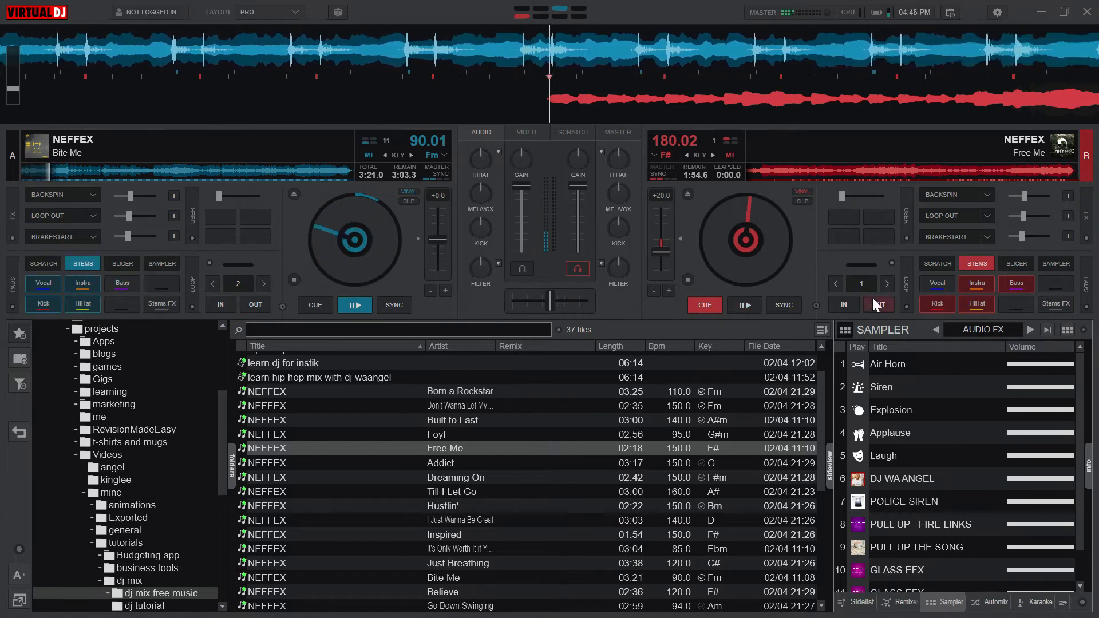
Activate Loop Out on deck B, return its pads to scratch, and start Free Me with BABY SCR 1
click(937, 216)
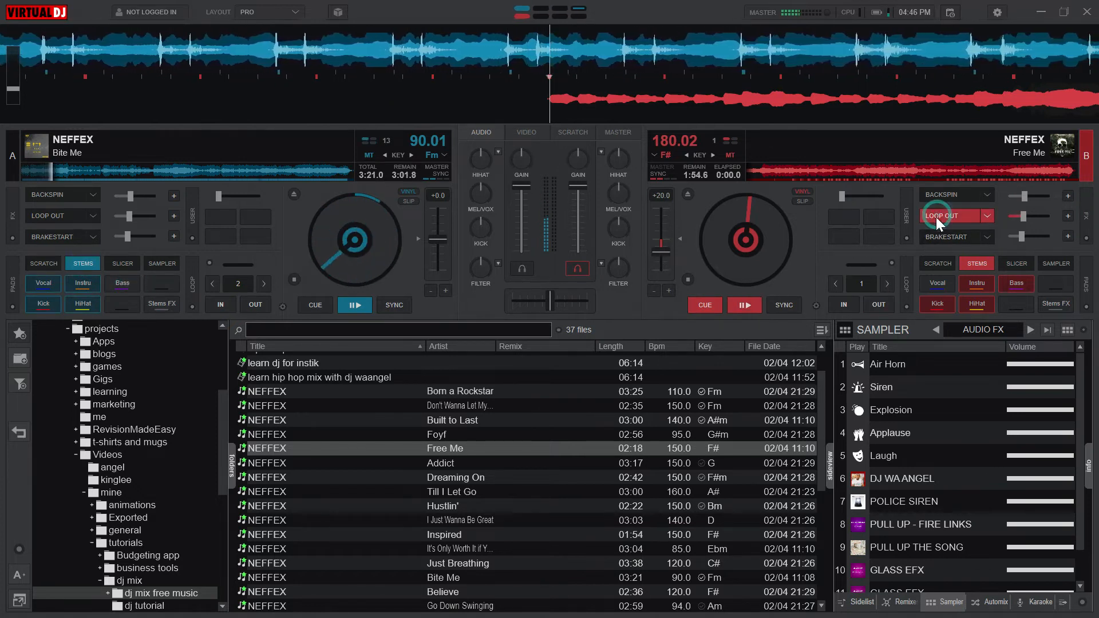
click(938, 264)
click(931, 285)
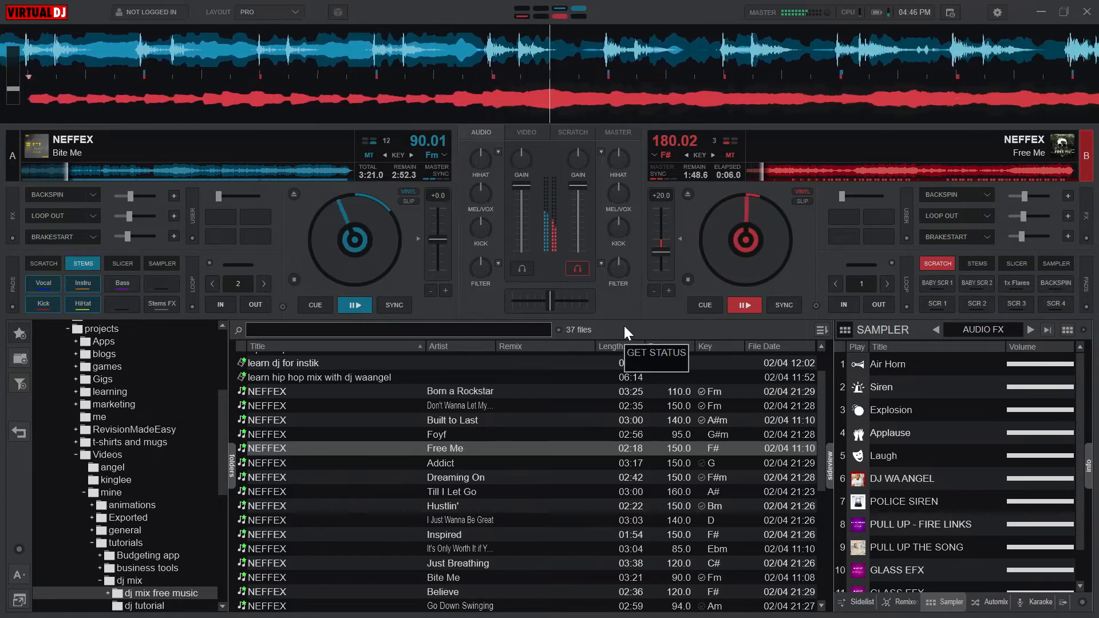
Set deck B's pads to stems, then take Bite Me out by muting deck A's Kick, HiHat, Instru and Vocal stems and stopping the deck
click(974, 265)
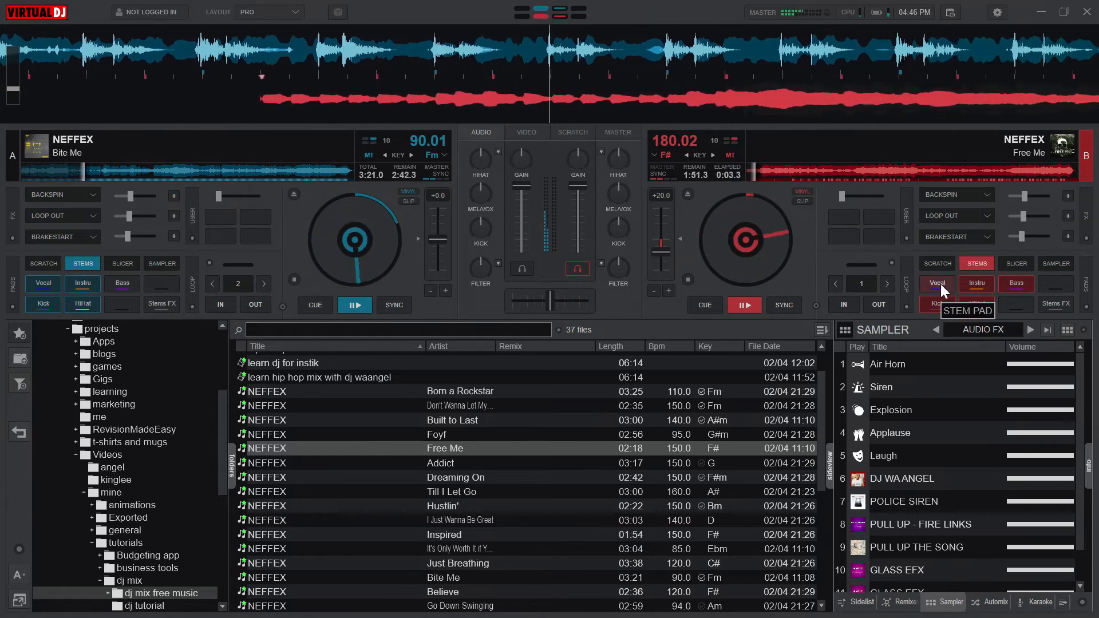
click(53, 298)
click(84, 306)
click(85, 288)
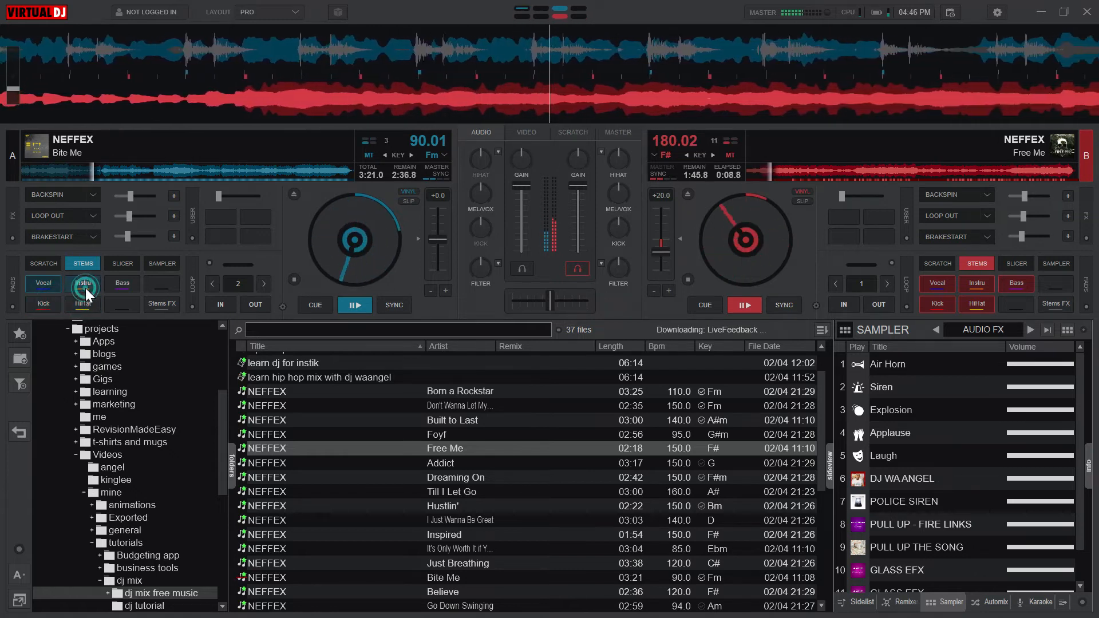
click(54, 284)
click(295, 280)
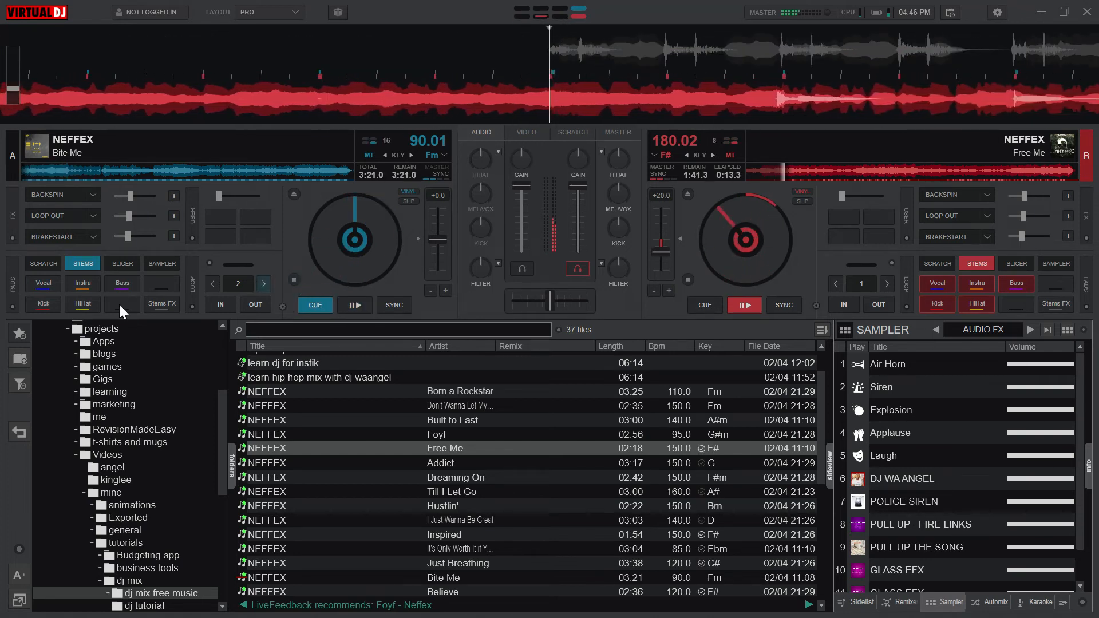
Load Foyf onto deck A synced to deck B's tempo, and mute its Vocal stem
double_click(361, 434)
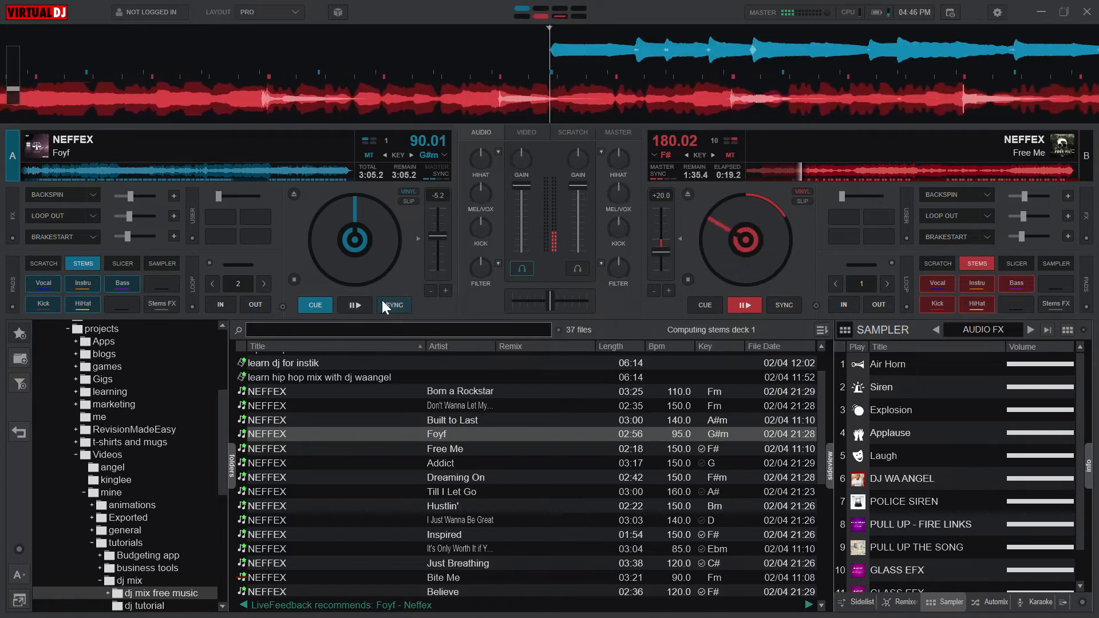
click(34, 263)
click(92, 266)
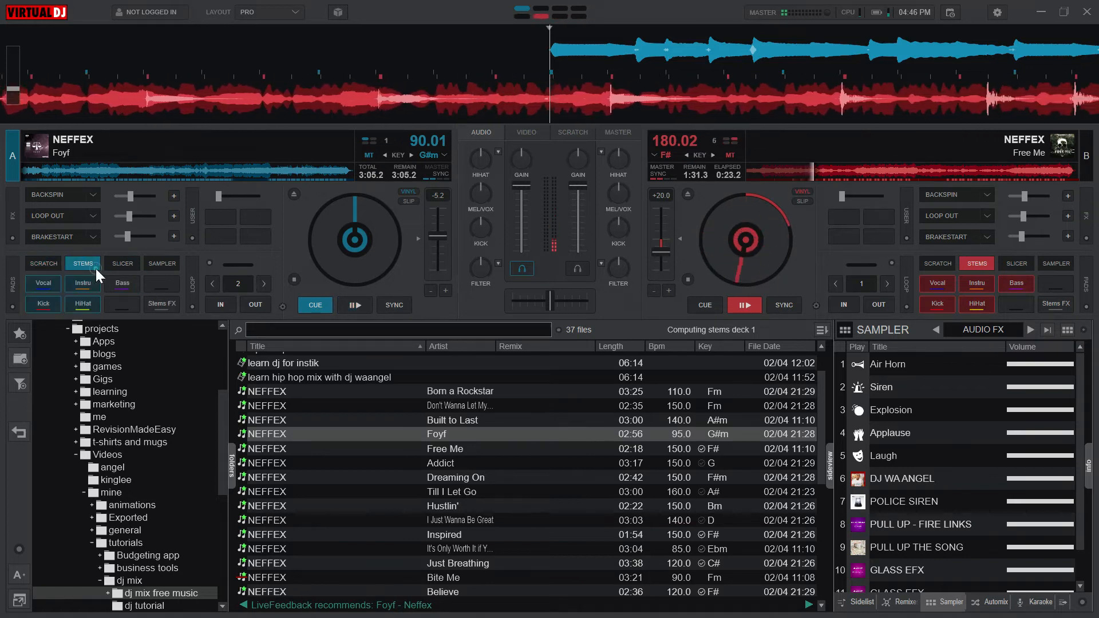
click(44, 283)
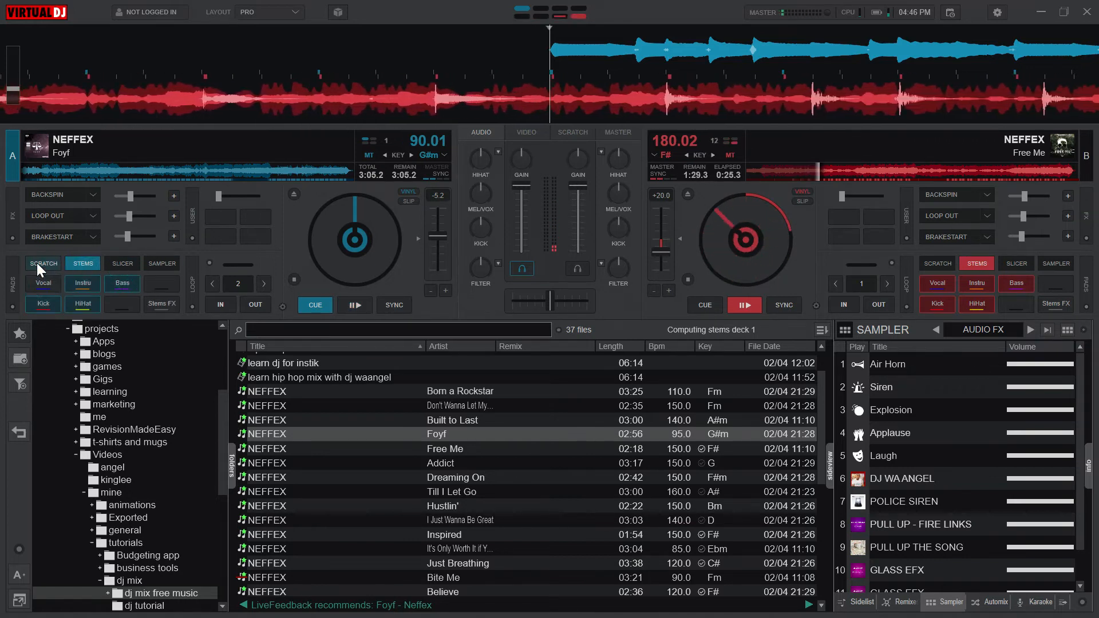
Start Foyf with deck A's BABY SCR 1 scratch pad and apply Loop Out to Free Me on deck B
click(37, 263)
click(53, 284)
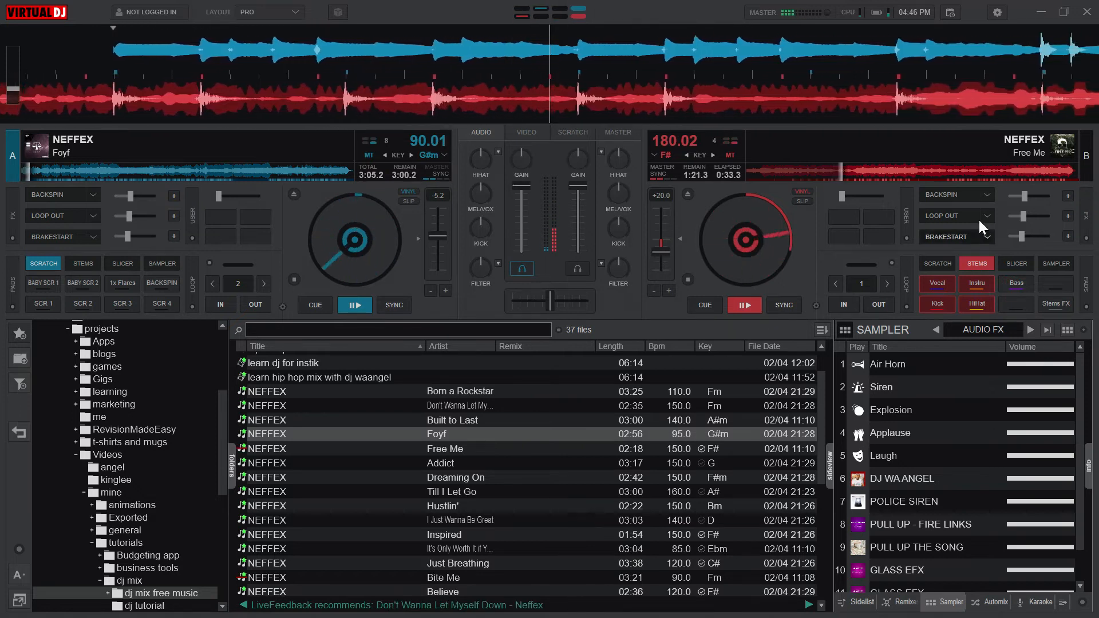
click(954, 217)
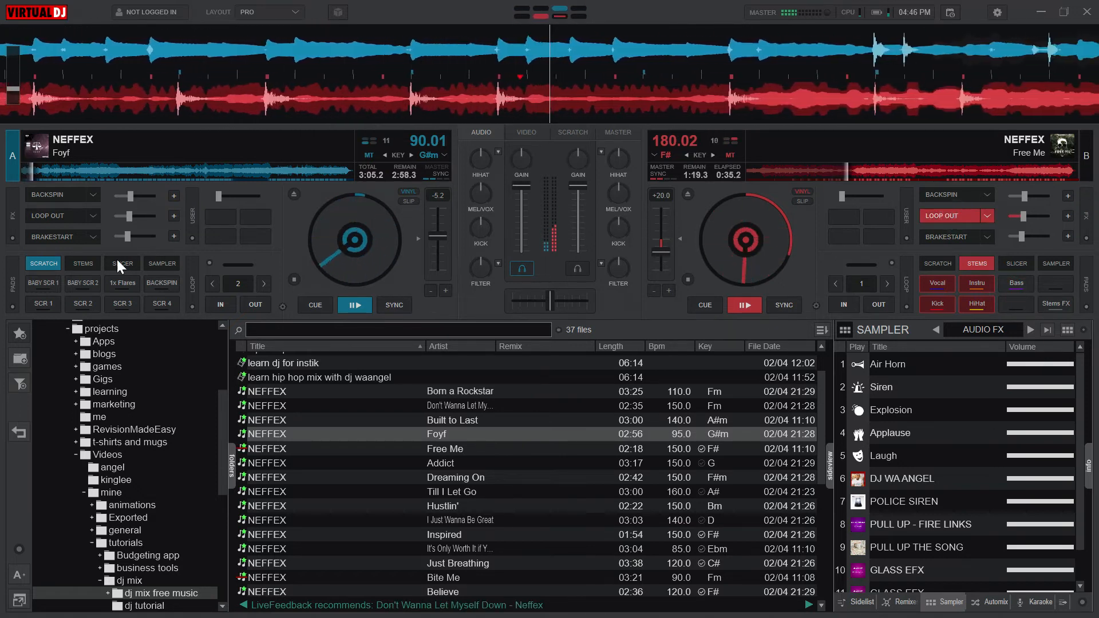
Unmute Foyf's Vocal stem on deck A, and load Built to Last onto deck B synced to deck A's tempo
click(80, 266)
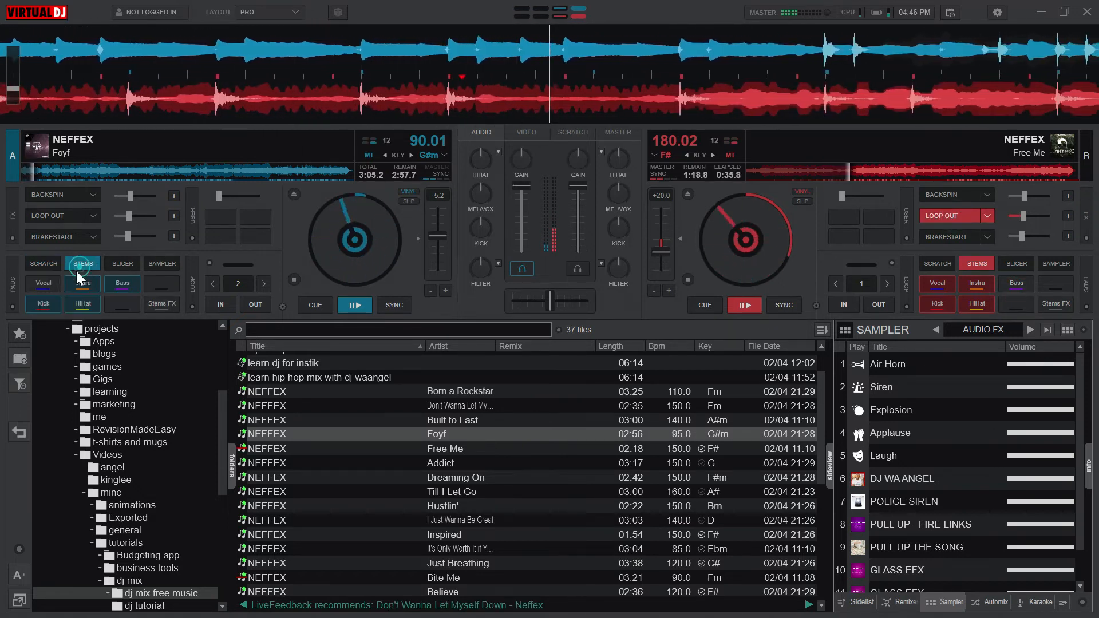
click(48, 283)
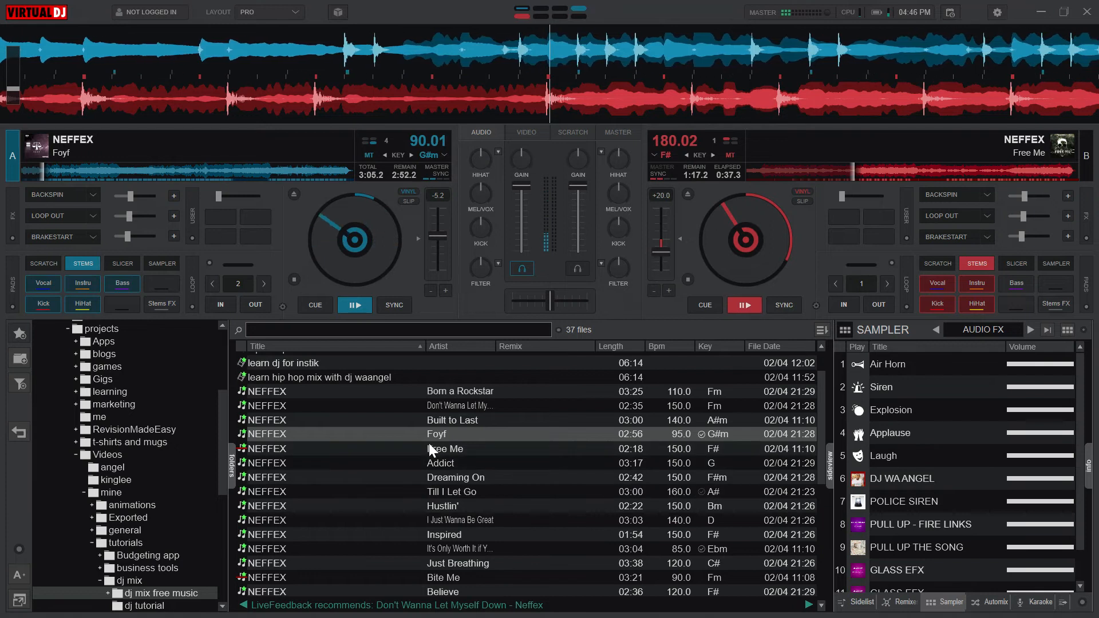
double_click(397, 421)
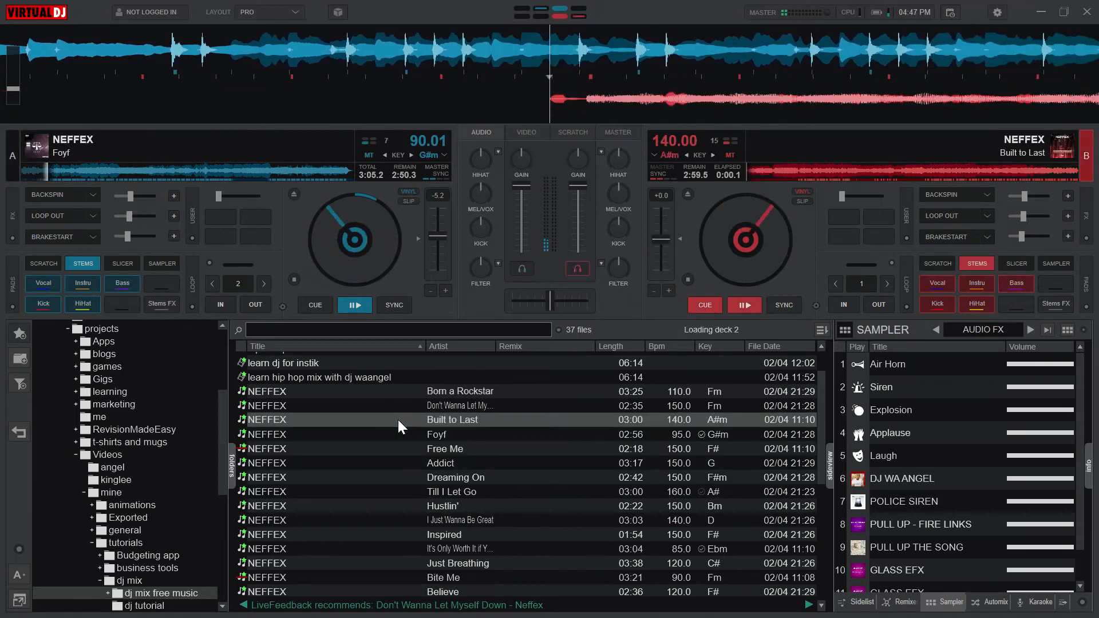
click(794, 305)
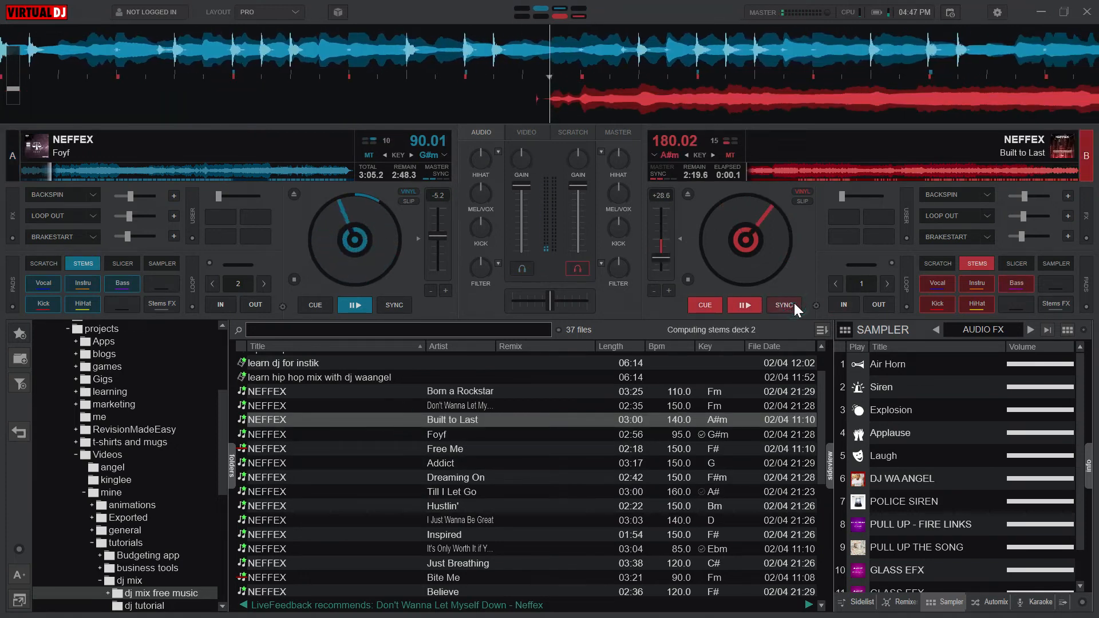
Set deck B's pads to scratch and start Built to Last with BABY SCR 1 and BABY SCR 2
click(933, 266)
click(933, 283)
click(971, 285)
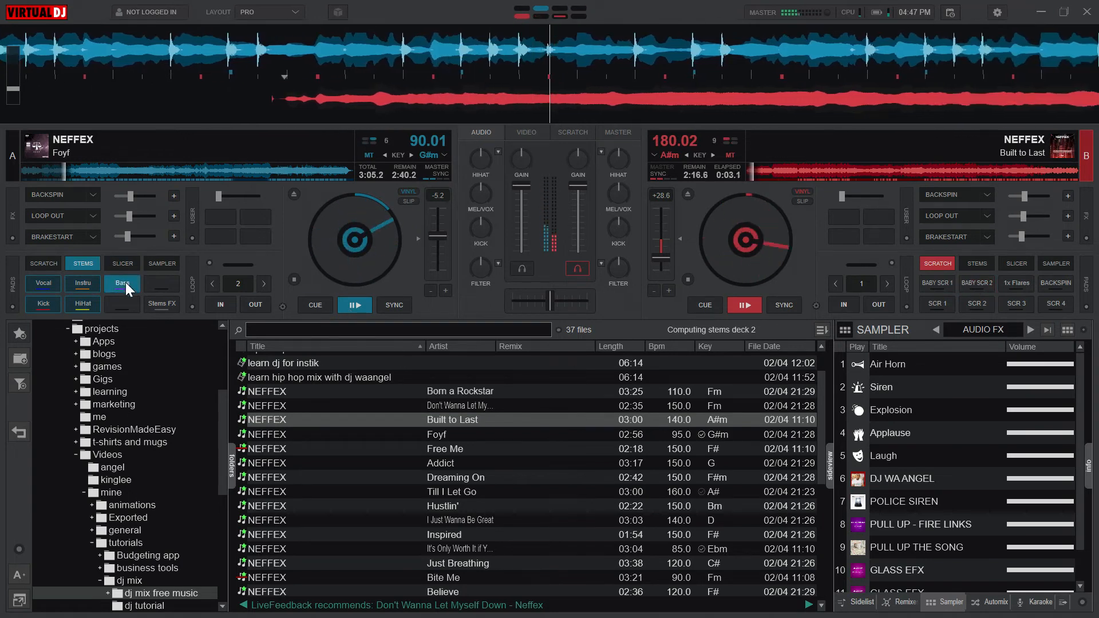
Set deck A's pads to scratch, and bring in Built to Last's Vocal stem from deck B's stem pads
click(40, 261)
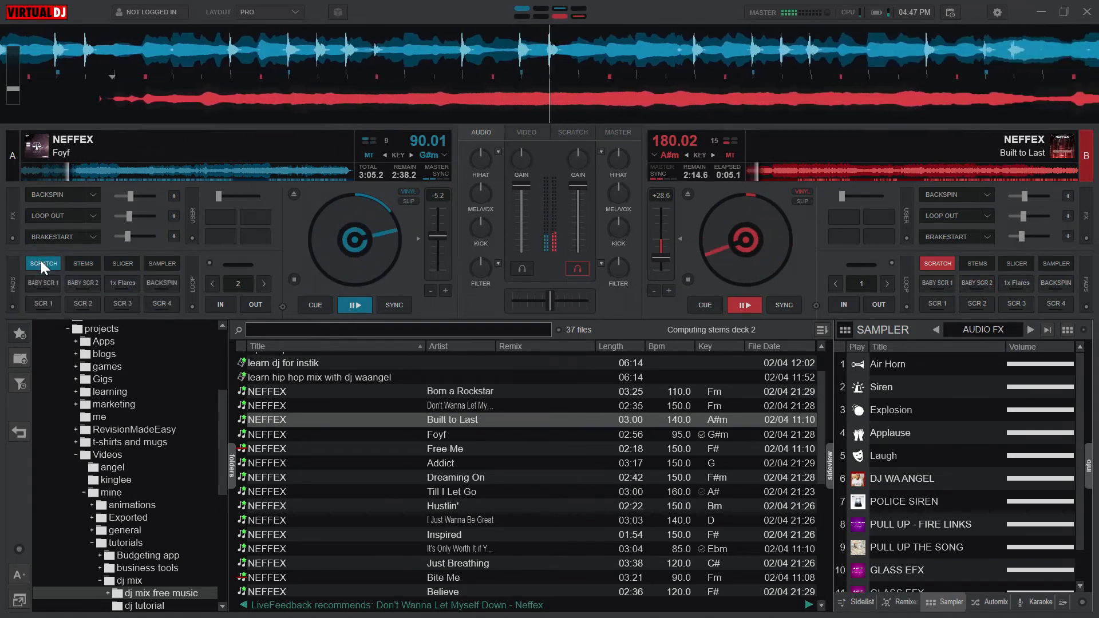
click(973, 263)
click(937, 281)
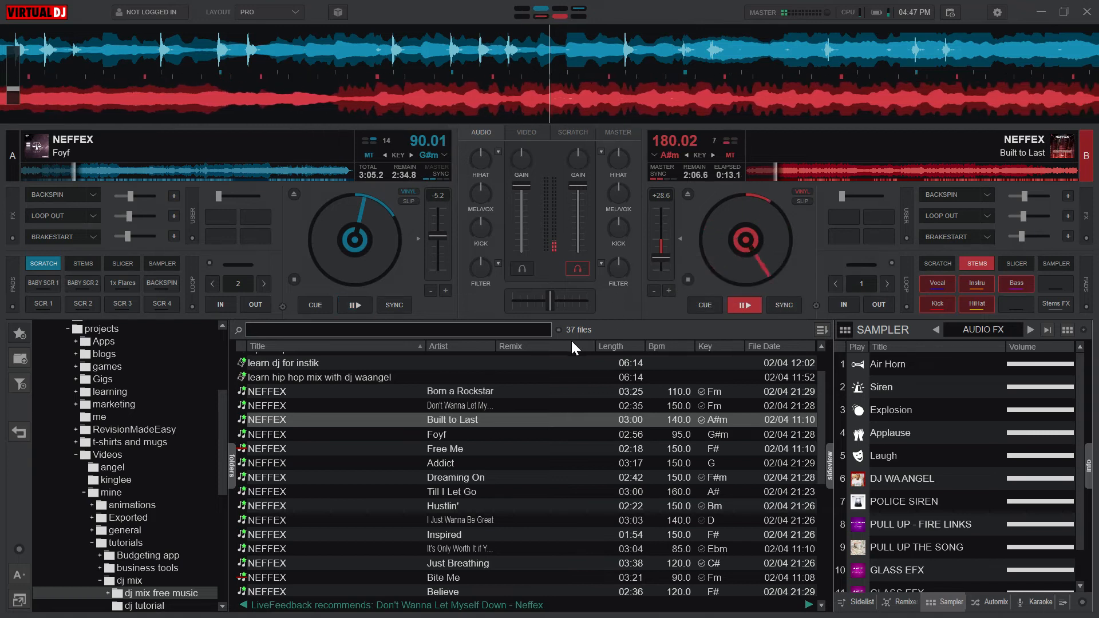
Load Born a Rockstar onto deck A and sync it to deck B's tempo
double_click(379, 391)
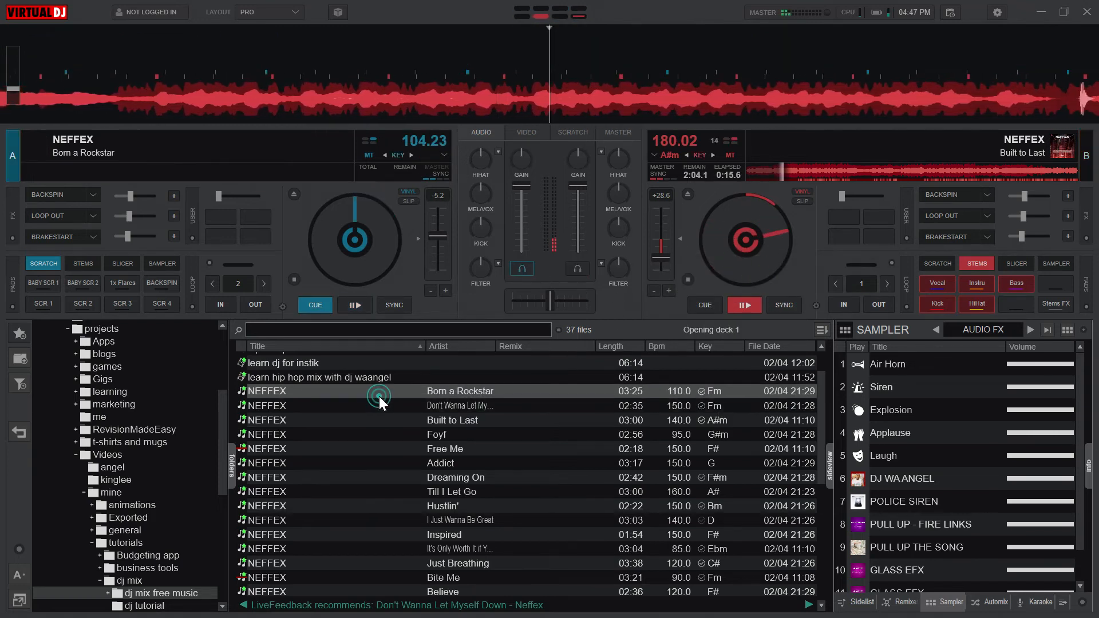
click(389, 304)
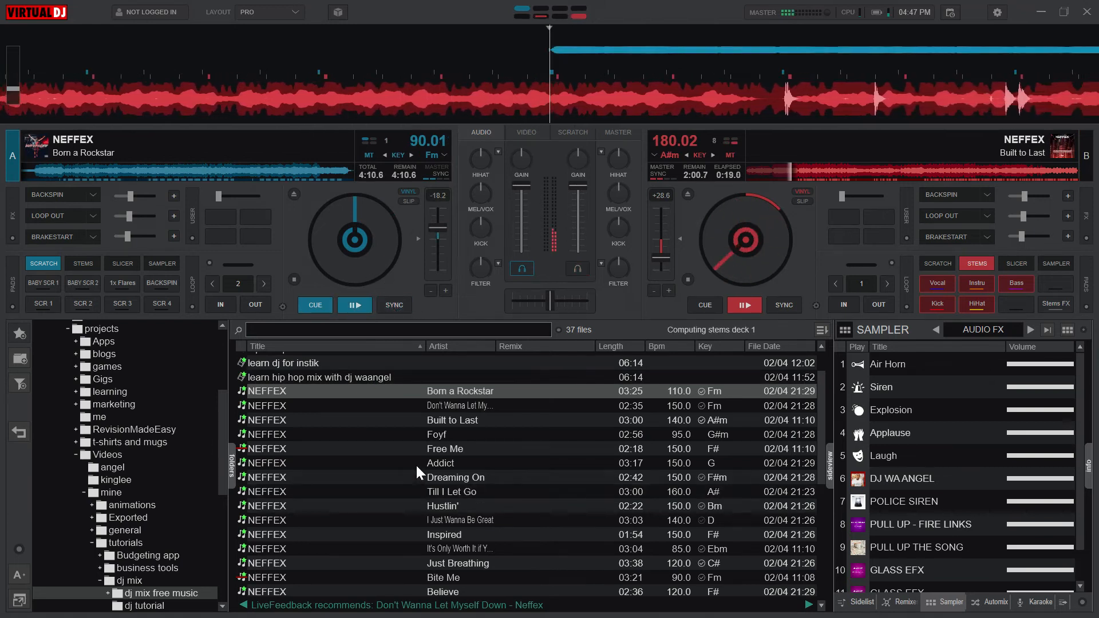
click(411, 448)
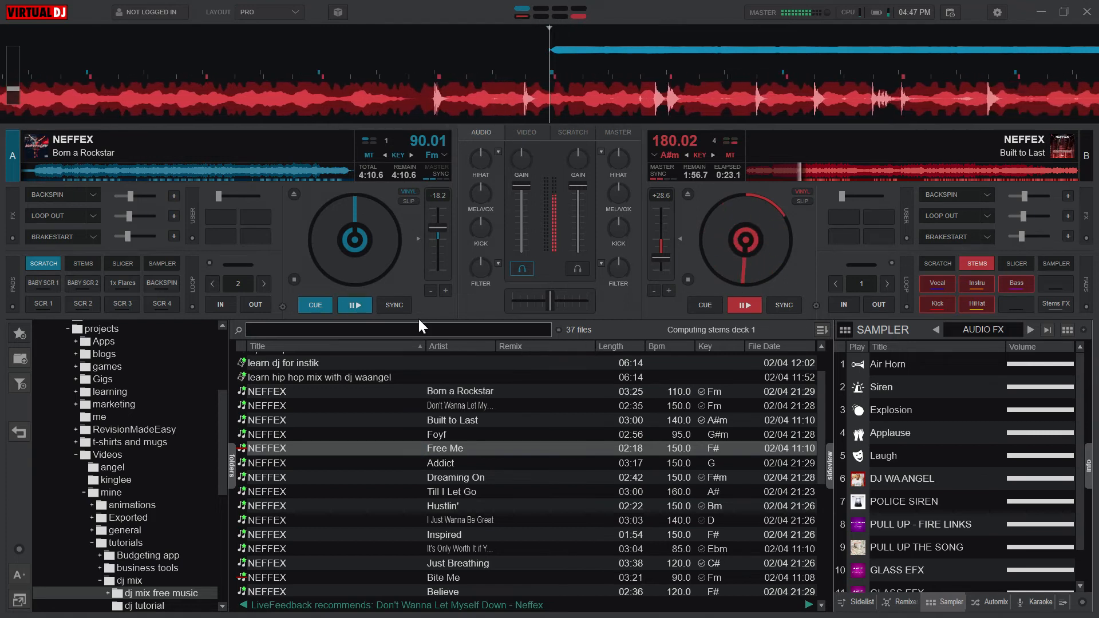
Load Till I Let Go onto deck A synced to deck B's tempo, and start it with the BABY SCR 1 scratch pad
double_click(456, 492)
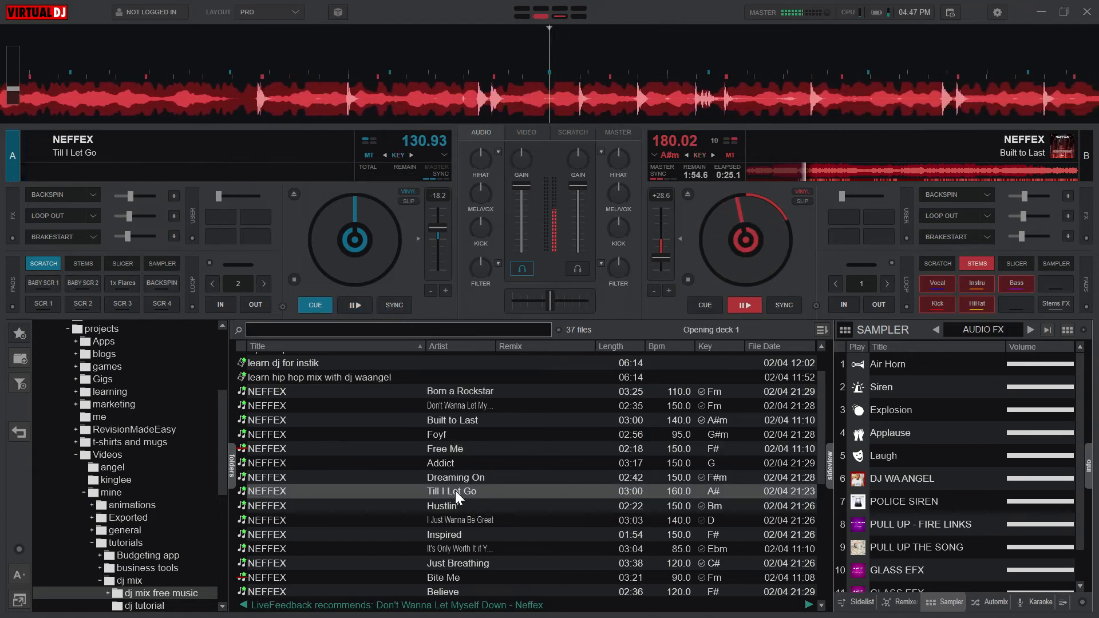
click(399, 307)
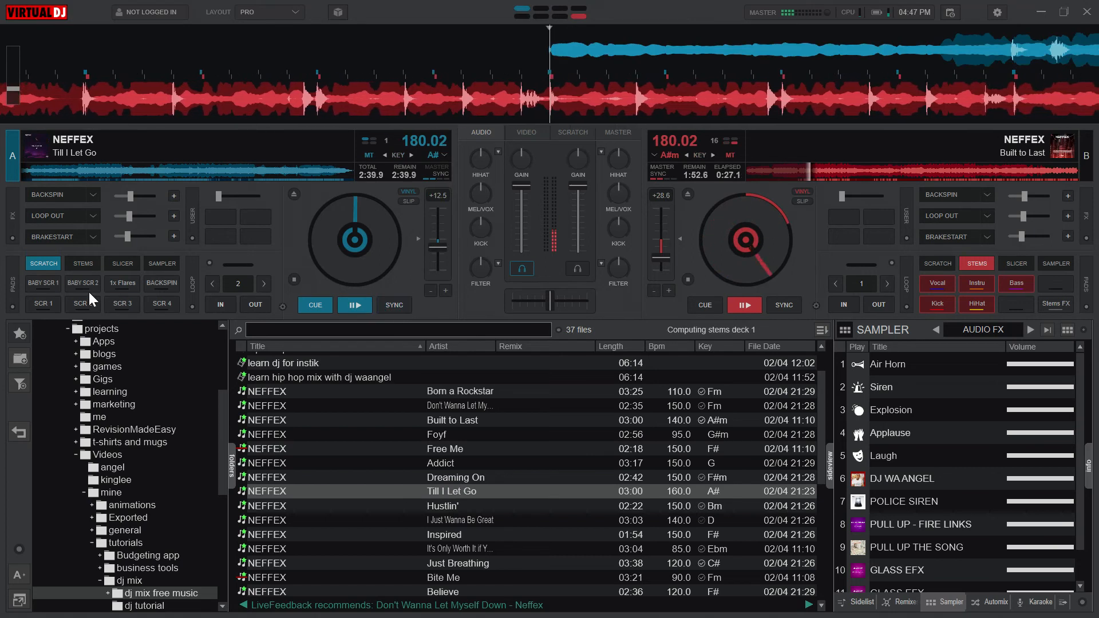
click(83, 264)
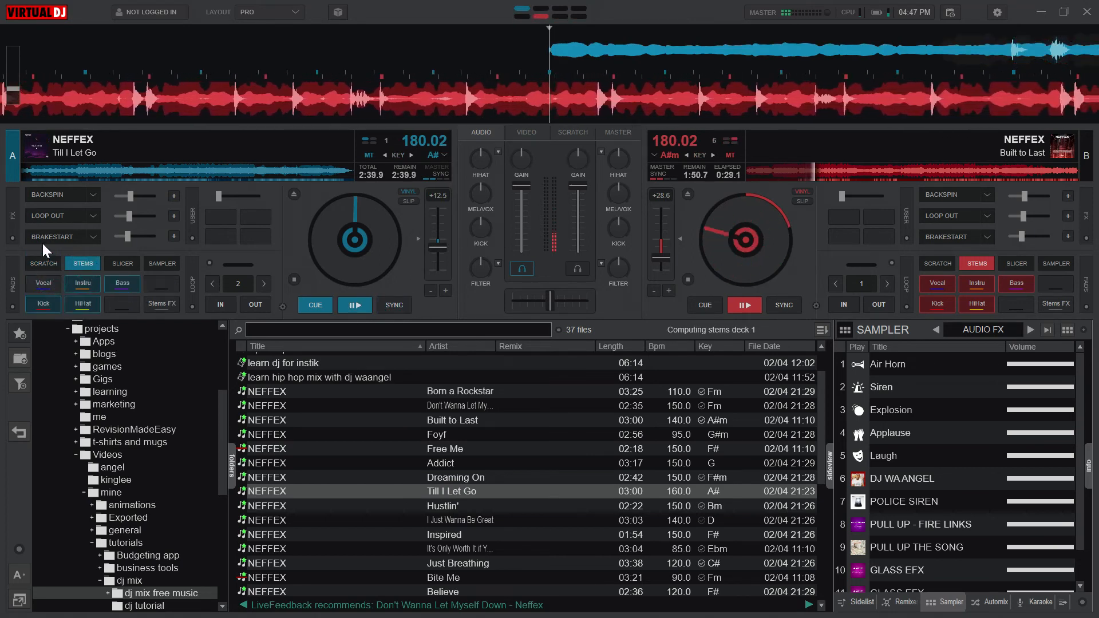
click(47, 261)
click(43, 280)
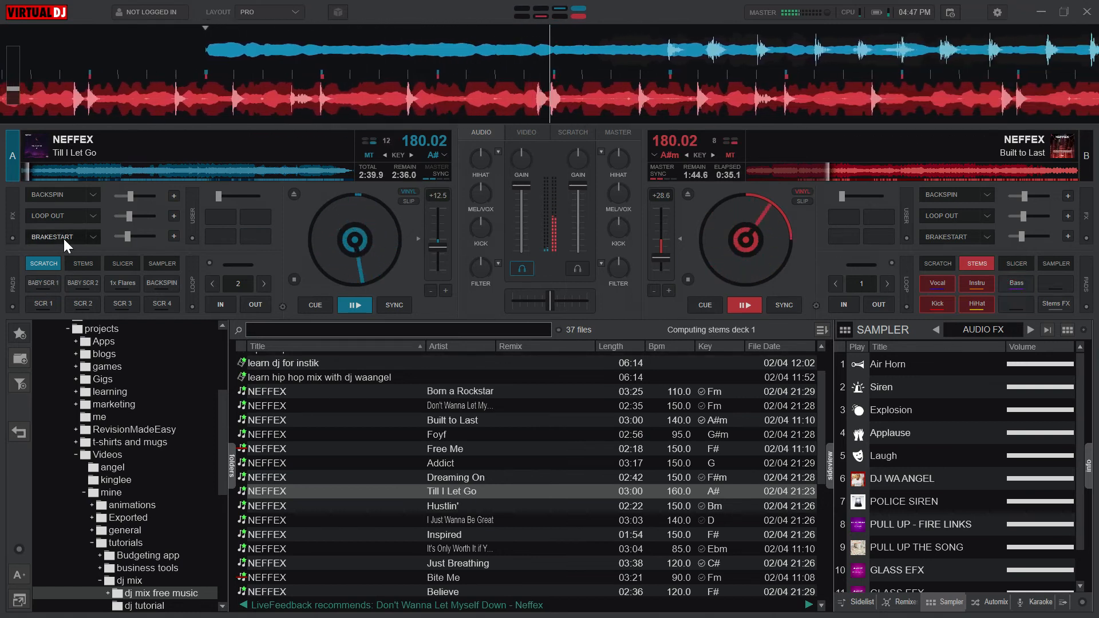
Bring in Till I Let Go's Vocal stem on deck A, and end Built to Last on deck B with Loop Out
click(79, 262)
click(51, 281)
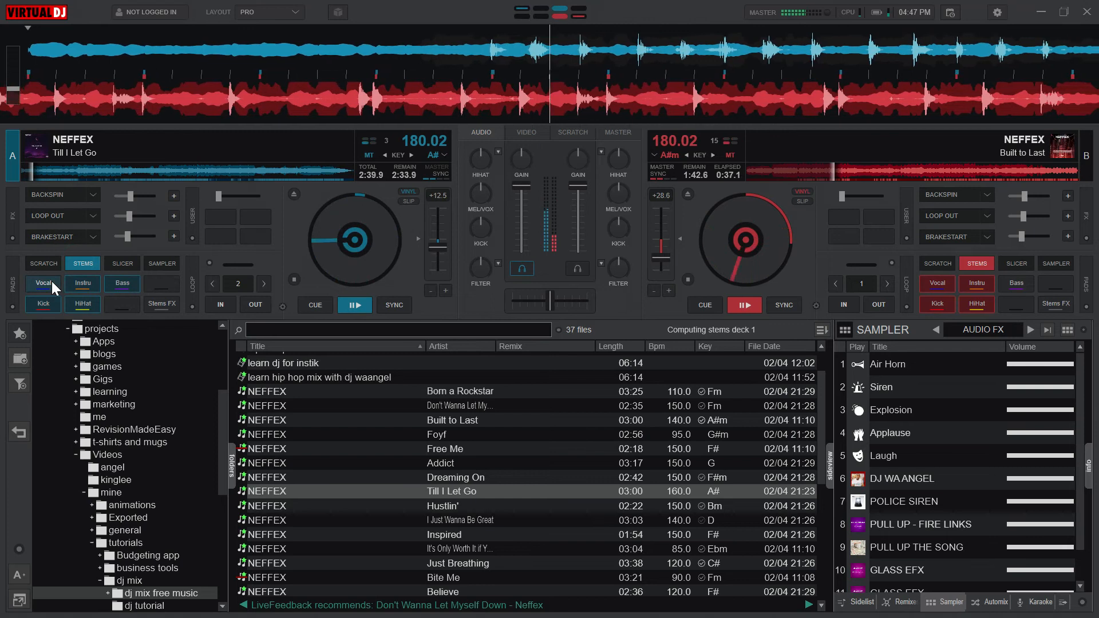
click(960, 215)
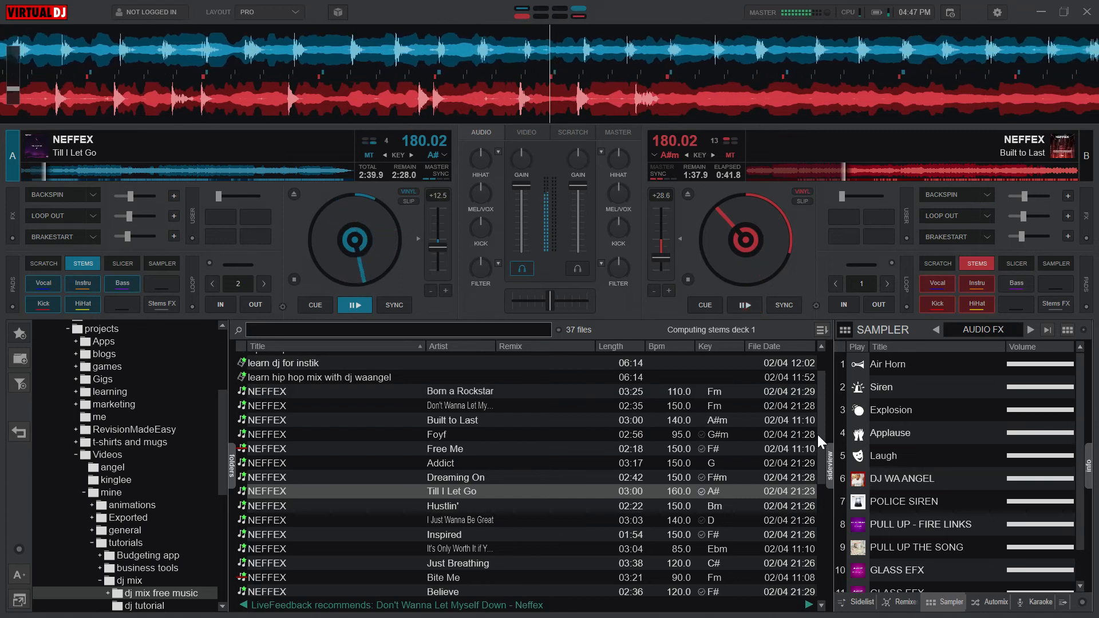
Find Bite Me in the track list and load it onto deck B
scroll(819, 480, down, 7)
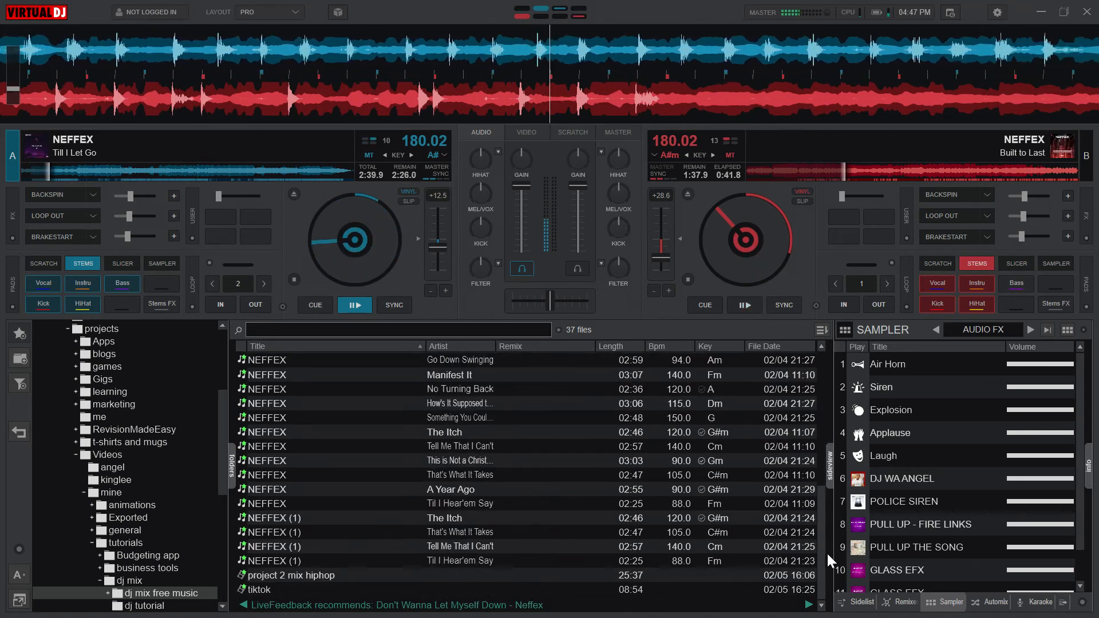
scroll(826, 552, up, 1)
drag(822, 535, 834, 502)
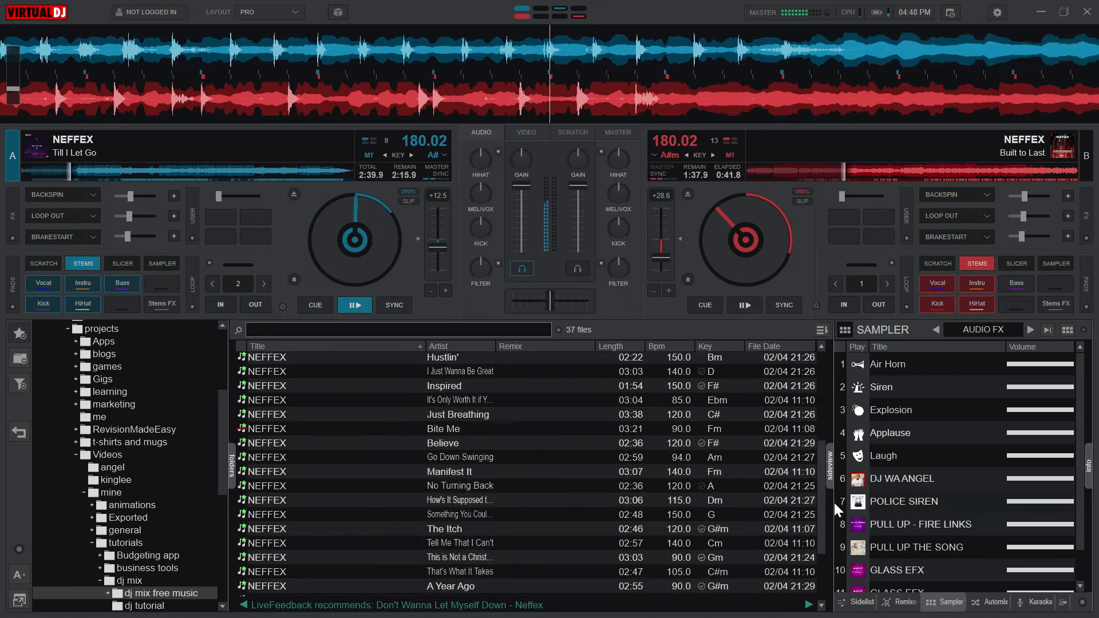
click(430, 430)
double_click(430, 429)
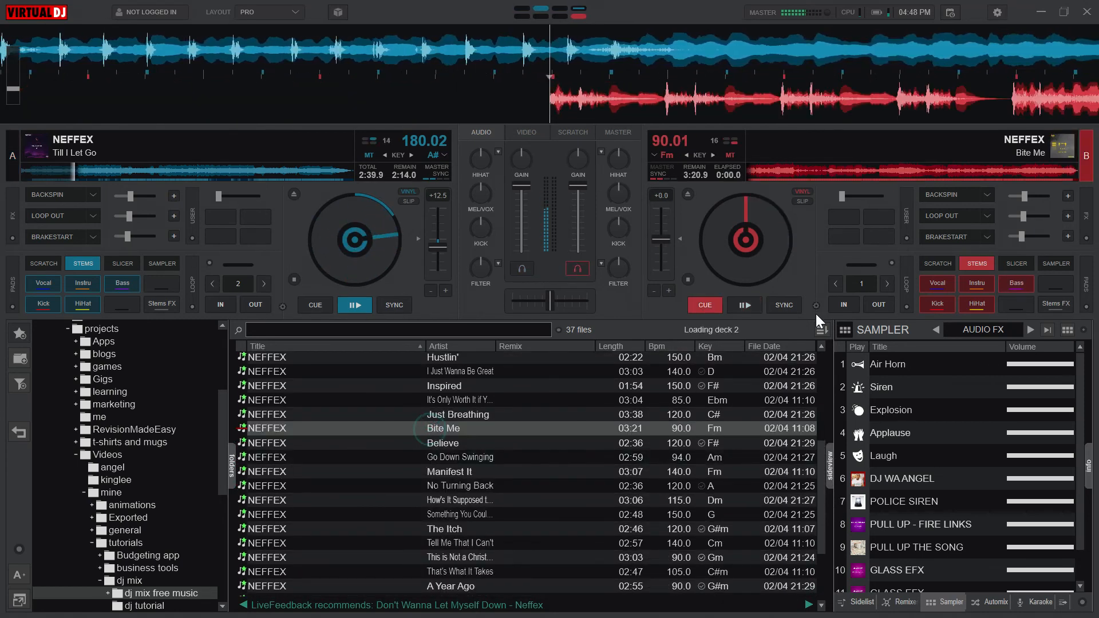
Start Bite Me with deck B's BABY SCR 1 and SCR 1 scratch pads, and return its pads to stems
click(938, 265)
click(945, 284)
click(941, 288)
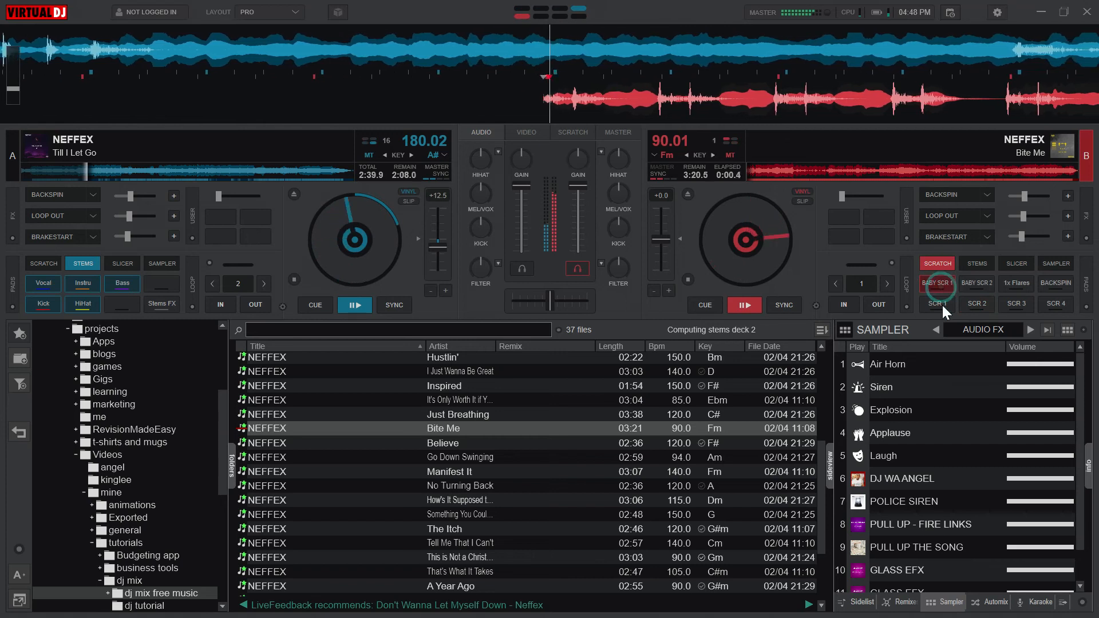
click(944, 304)
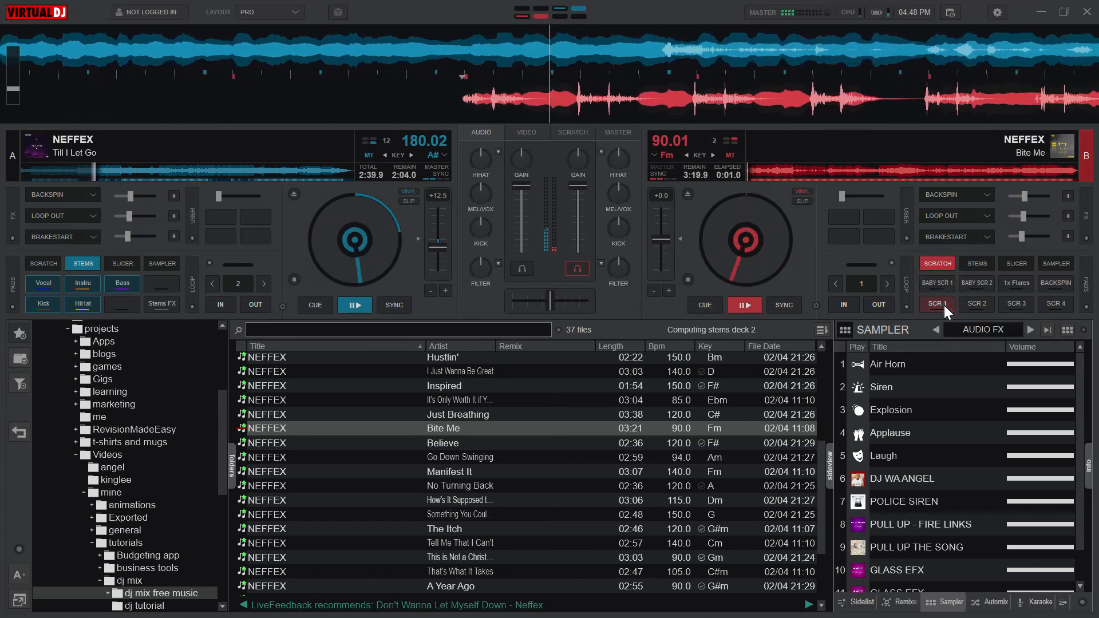
click(968, 264)
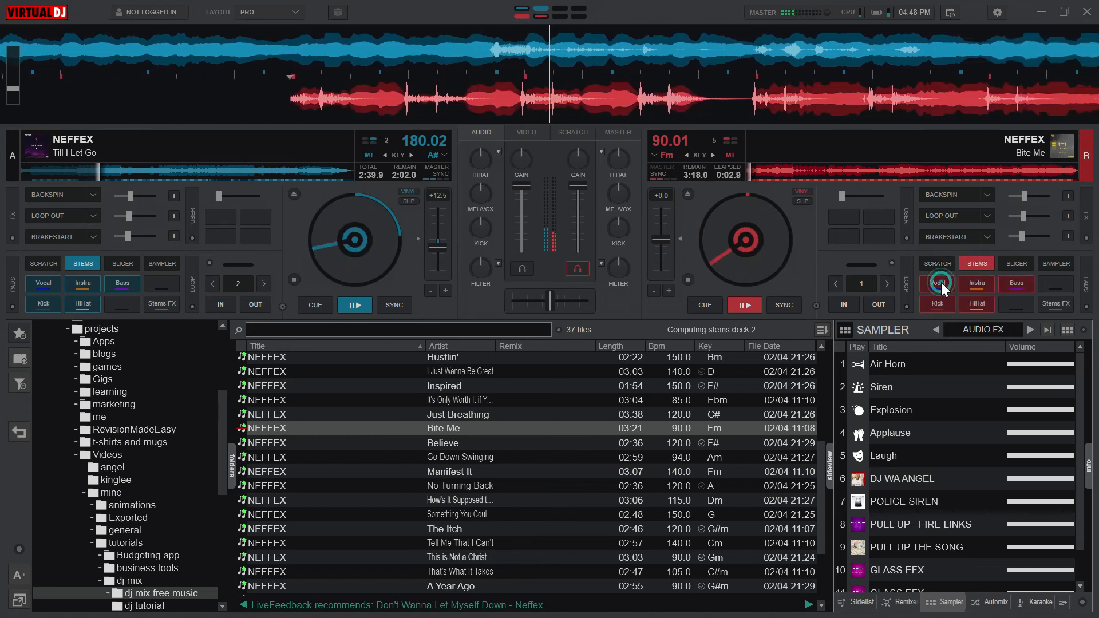
End Till I Let Go on deck A with Loop Out, and play the Air Horn from its sampler pads
click(53, 214)
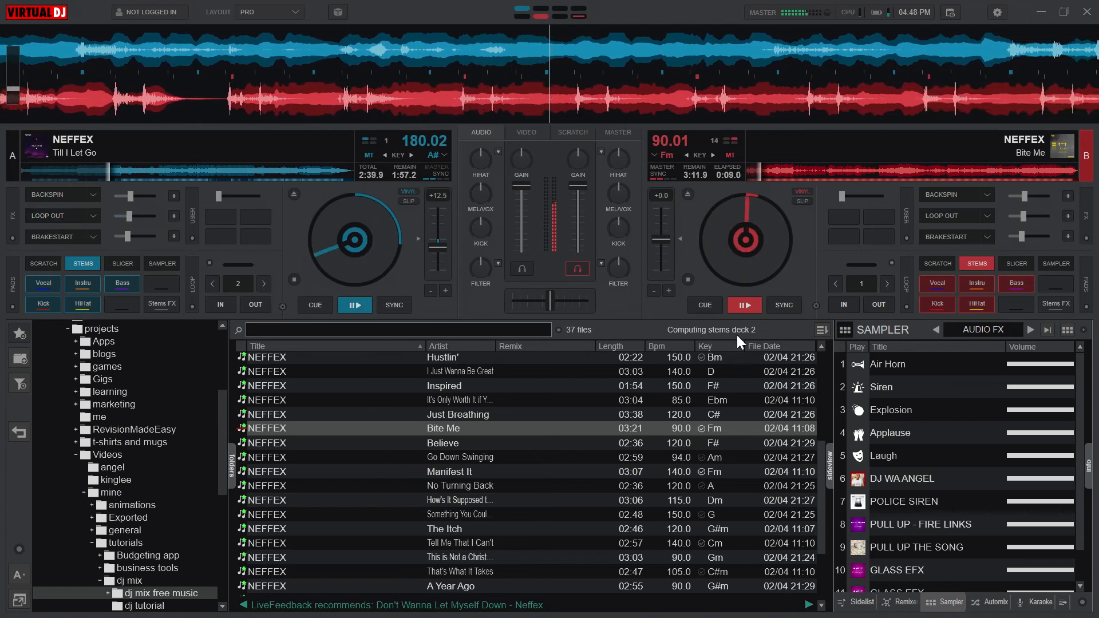
click(49, 264)
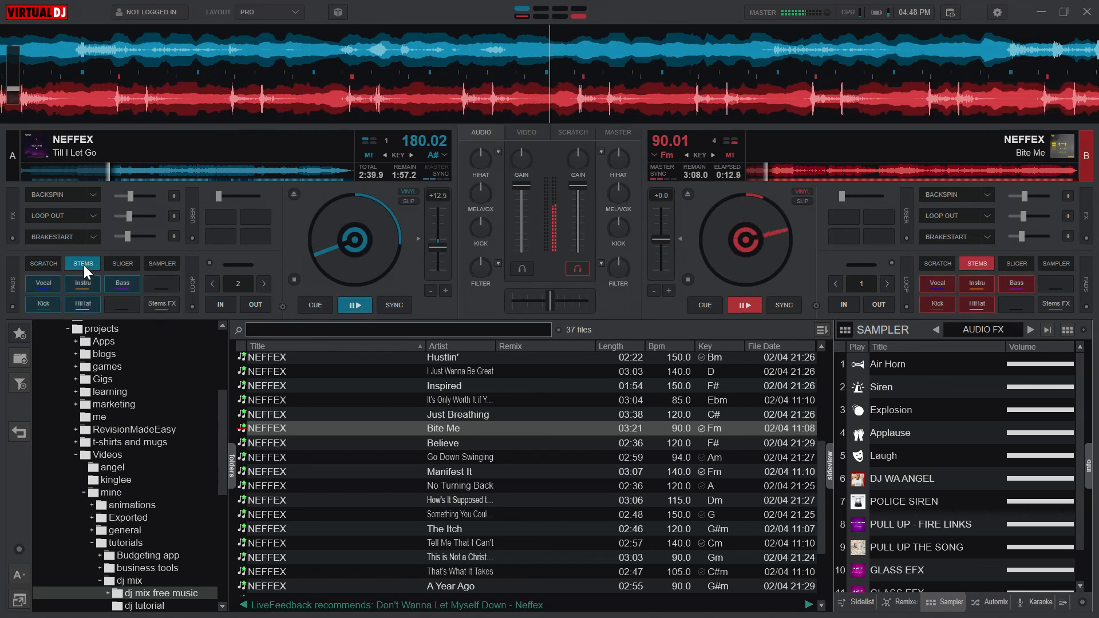
click(163, 264)
click(42, 281)
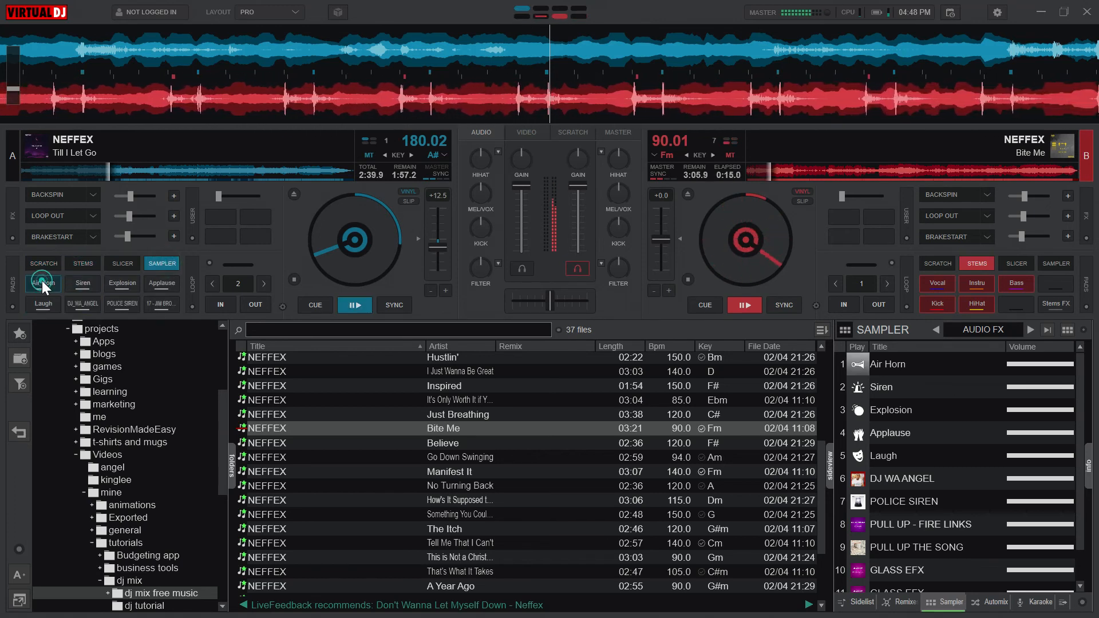
Apply Loop Out to Bite Me on deck B, and open the Record settings
click(962, 218)
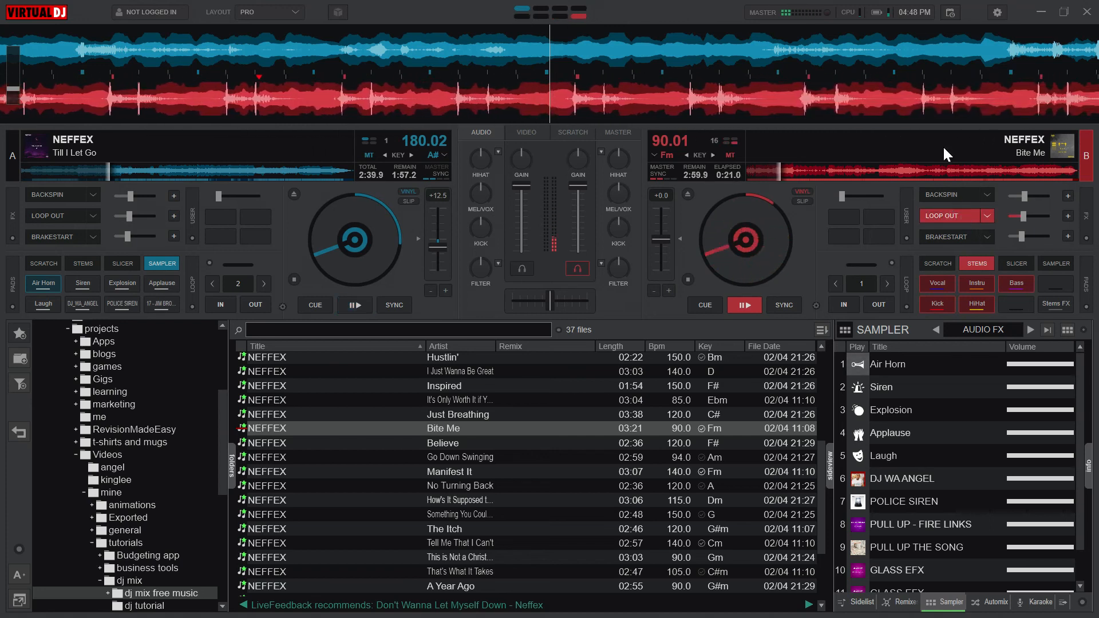
click(996, 12)
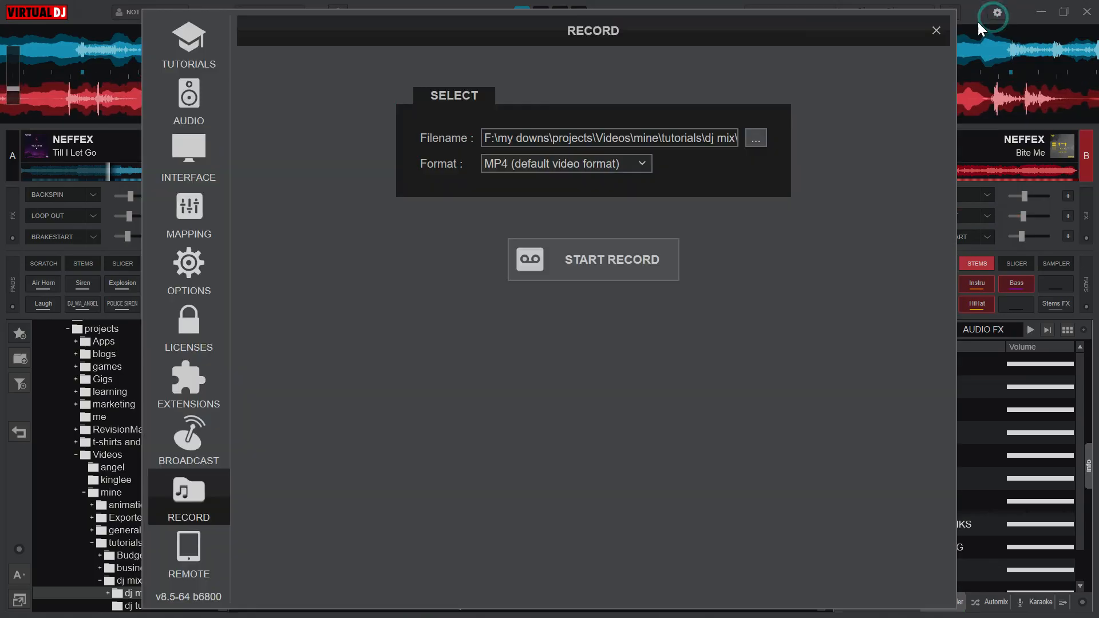